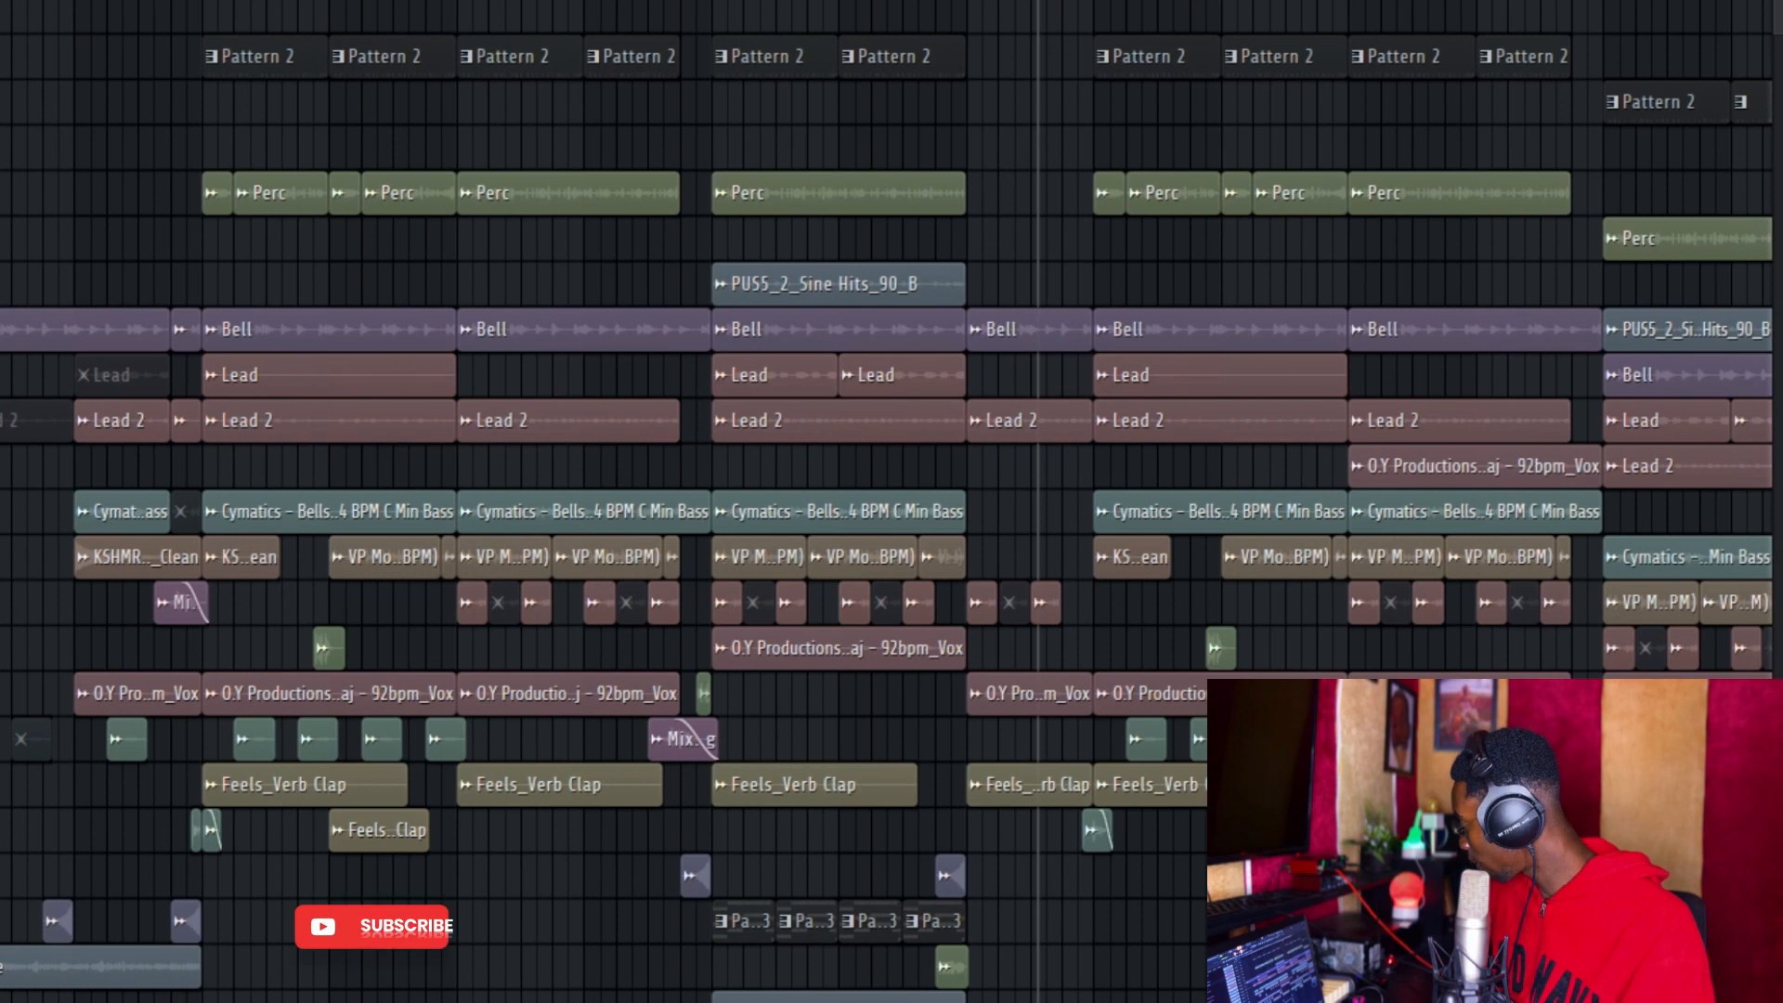
Play the arrangement from the point where the PUS5_2_Sine Hits_90_B clip begins
{"action": "scroll", "coordinate": [892, 502], "scroll_direction": "down", "scroll_amount": 1}
{"action": "scroll", "coordinate": [892, 501], "scroll_direction": "down", "scroll_amount": 3}
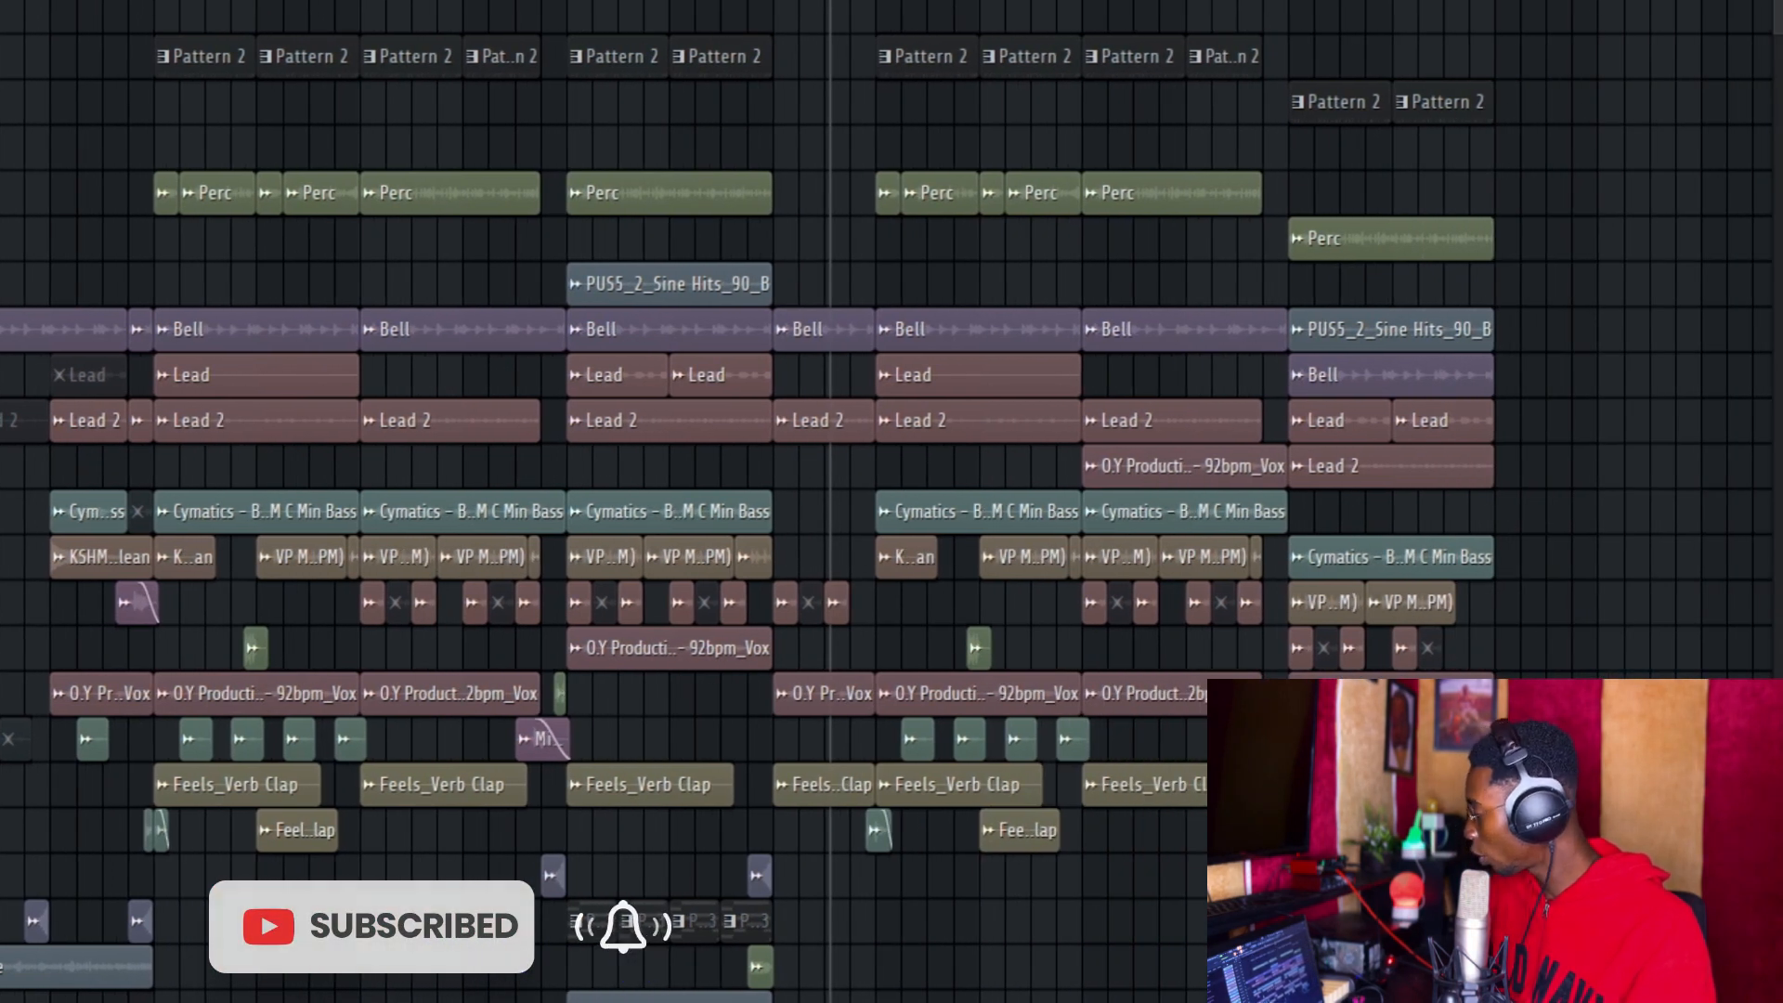
{"action": "key", "text": "F9"}
{"action": "key", "text": "F9"}
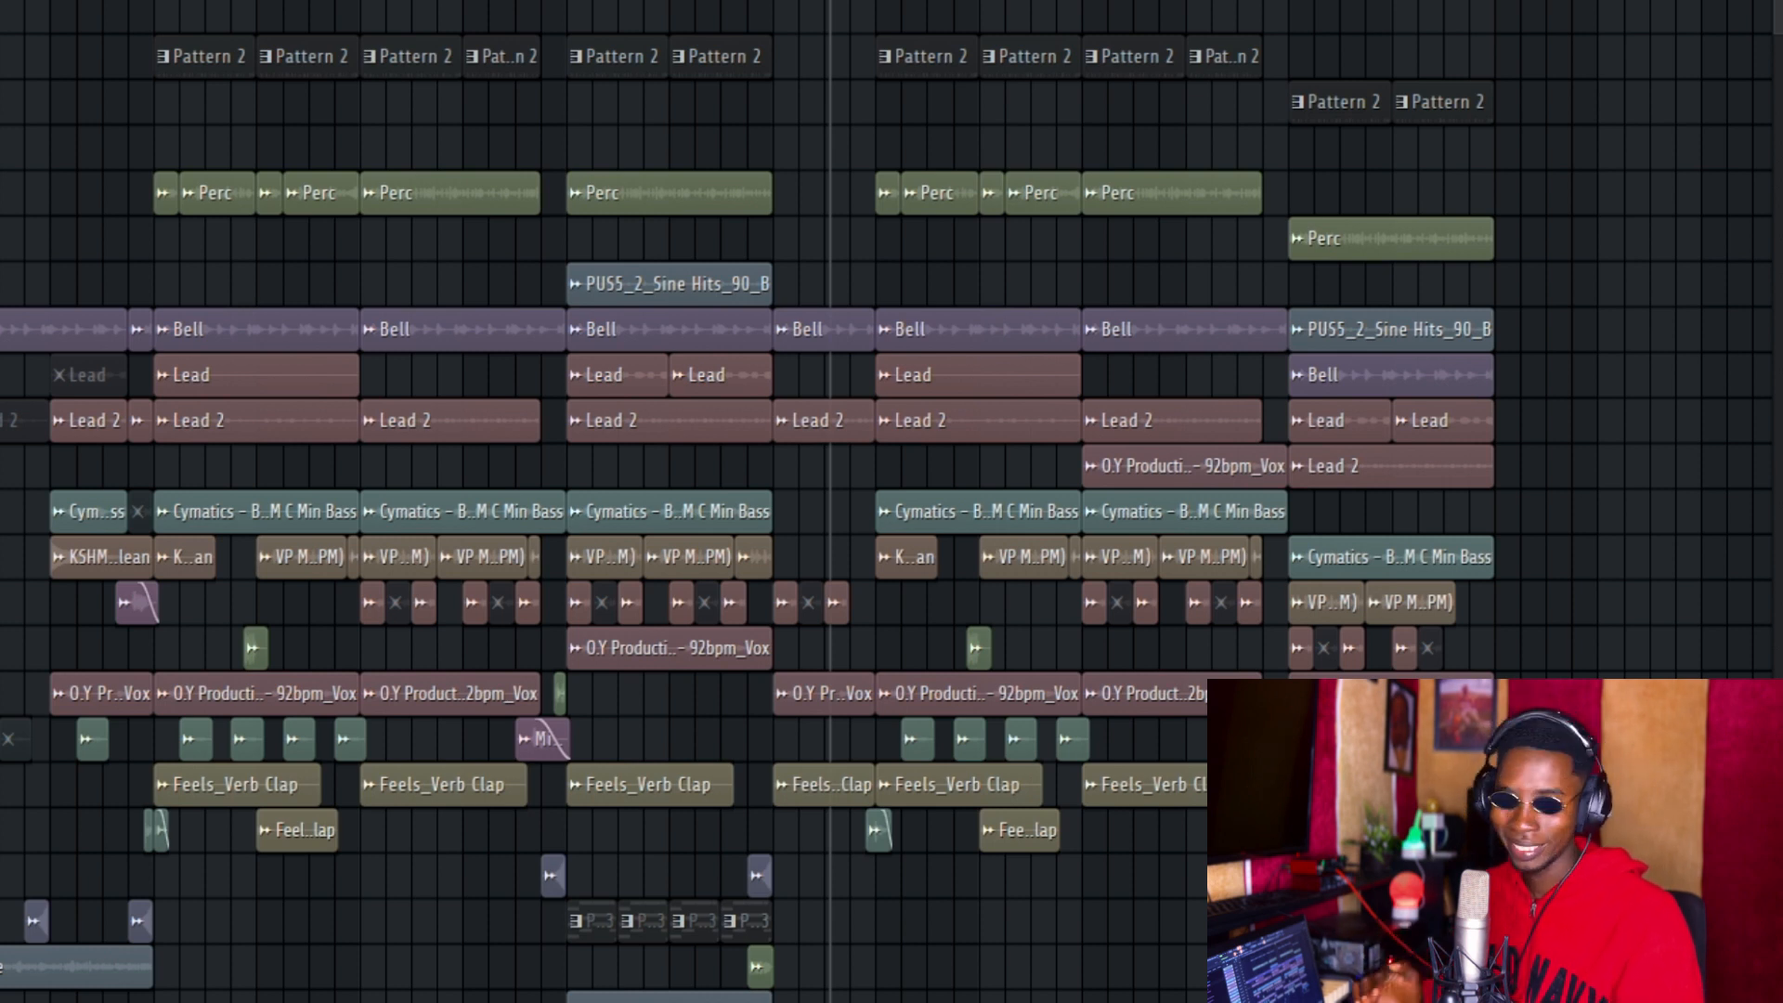
{"action": "left_click", "coordinate": [542, 5]}
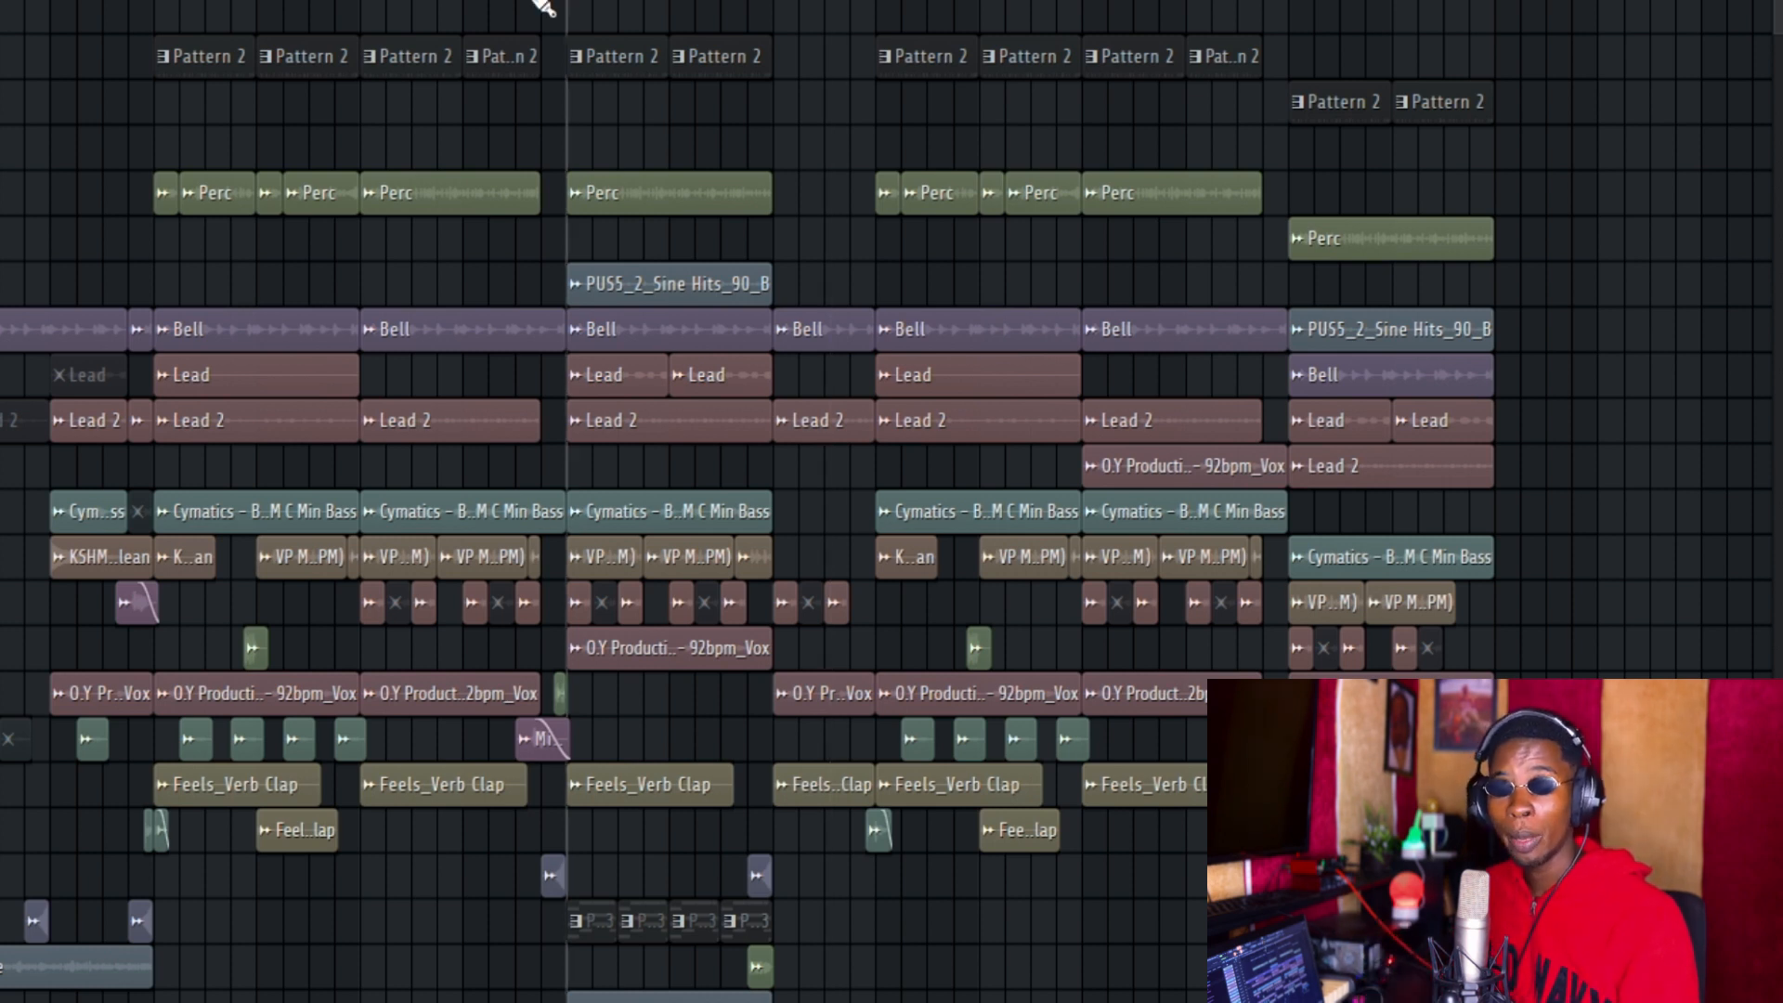
{"action": "key", "text": "space"}
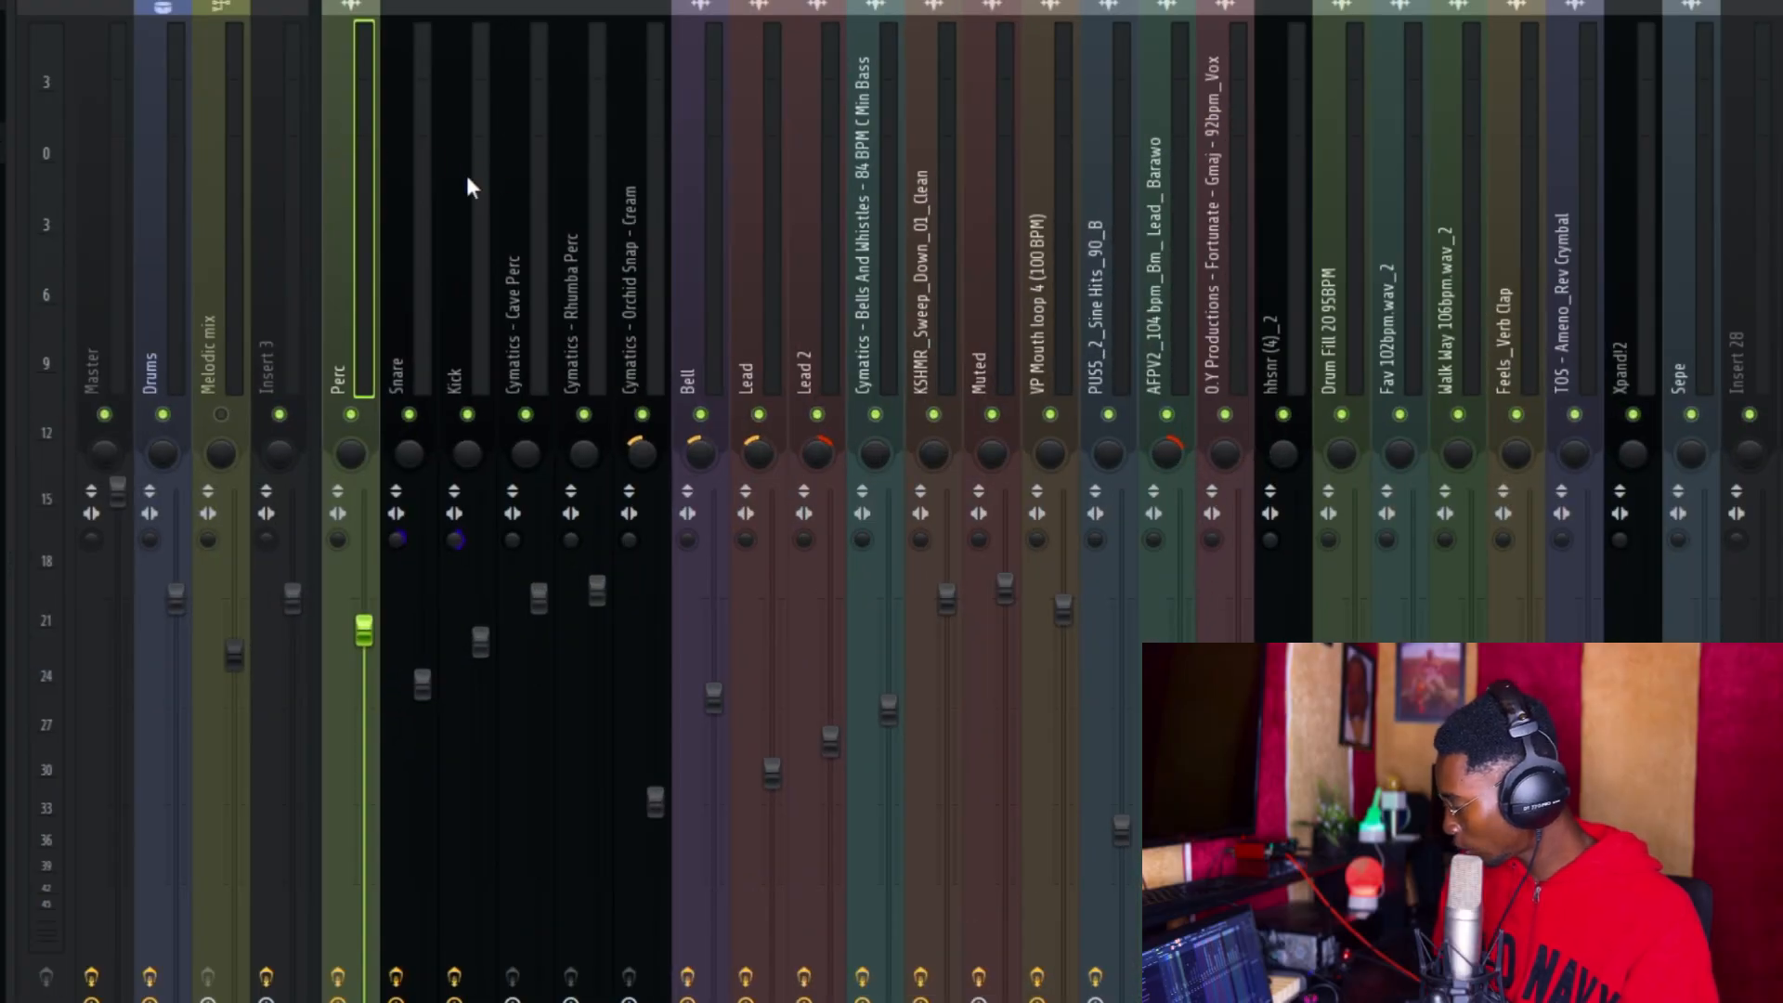
Look through the drum mixer tracks from Perc to Cymatics - Orchid Snap - Cream and the Drums bus
{"action": "left_click", "coordinate": [423, 199]}
{"action": "left_click", "coordinate": [462, 198]}
{"action": "left_click", "coordinate": [630, 189]}
{"action": "left_click", "coordinate": [578, 179]}
{"action": "left_click", "coordinate": [540, 176]}
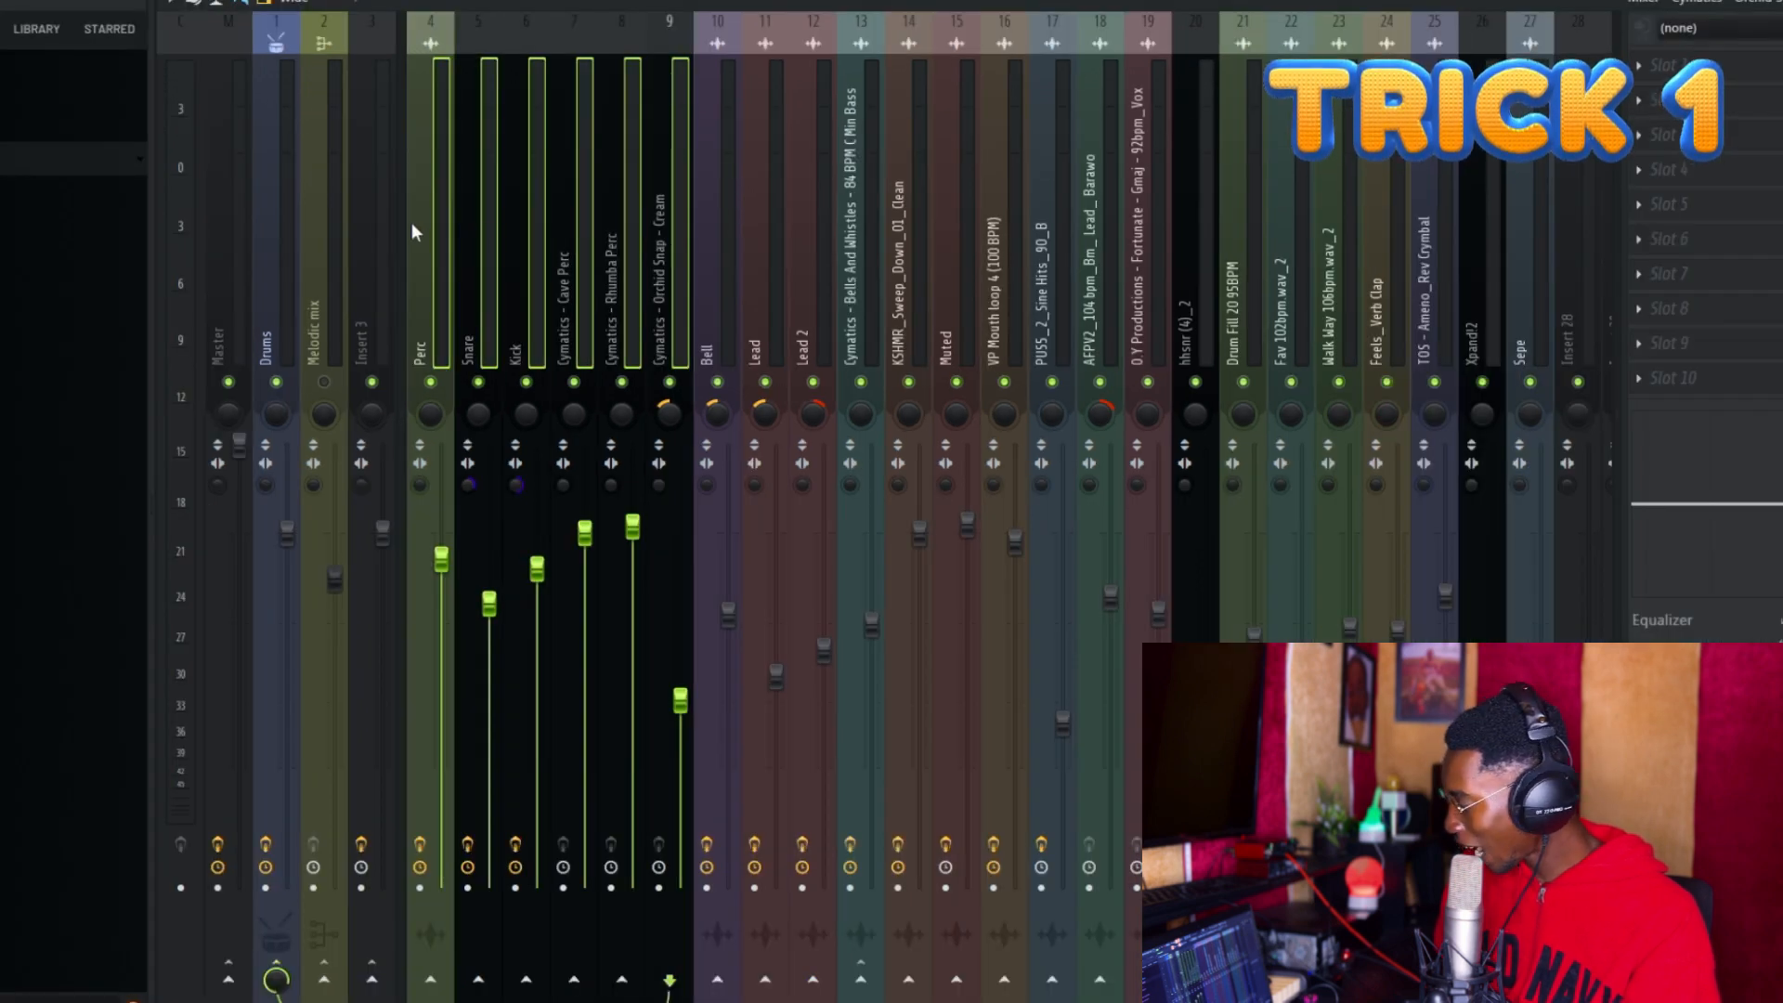
{"action": "left_click", "coordinate": [277, 264]}
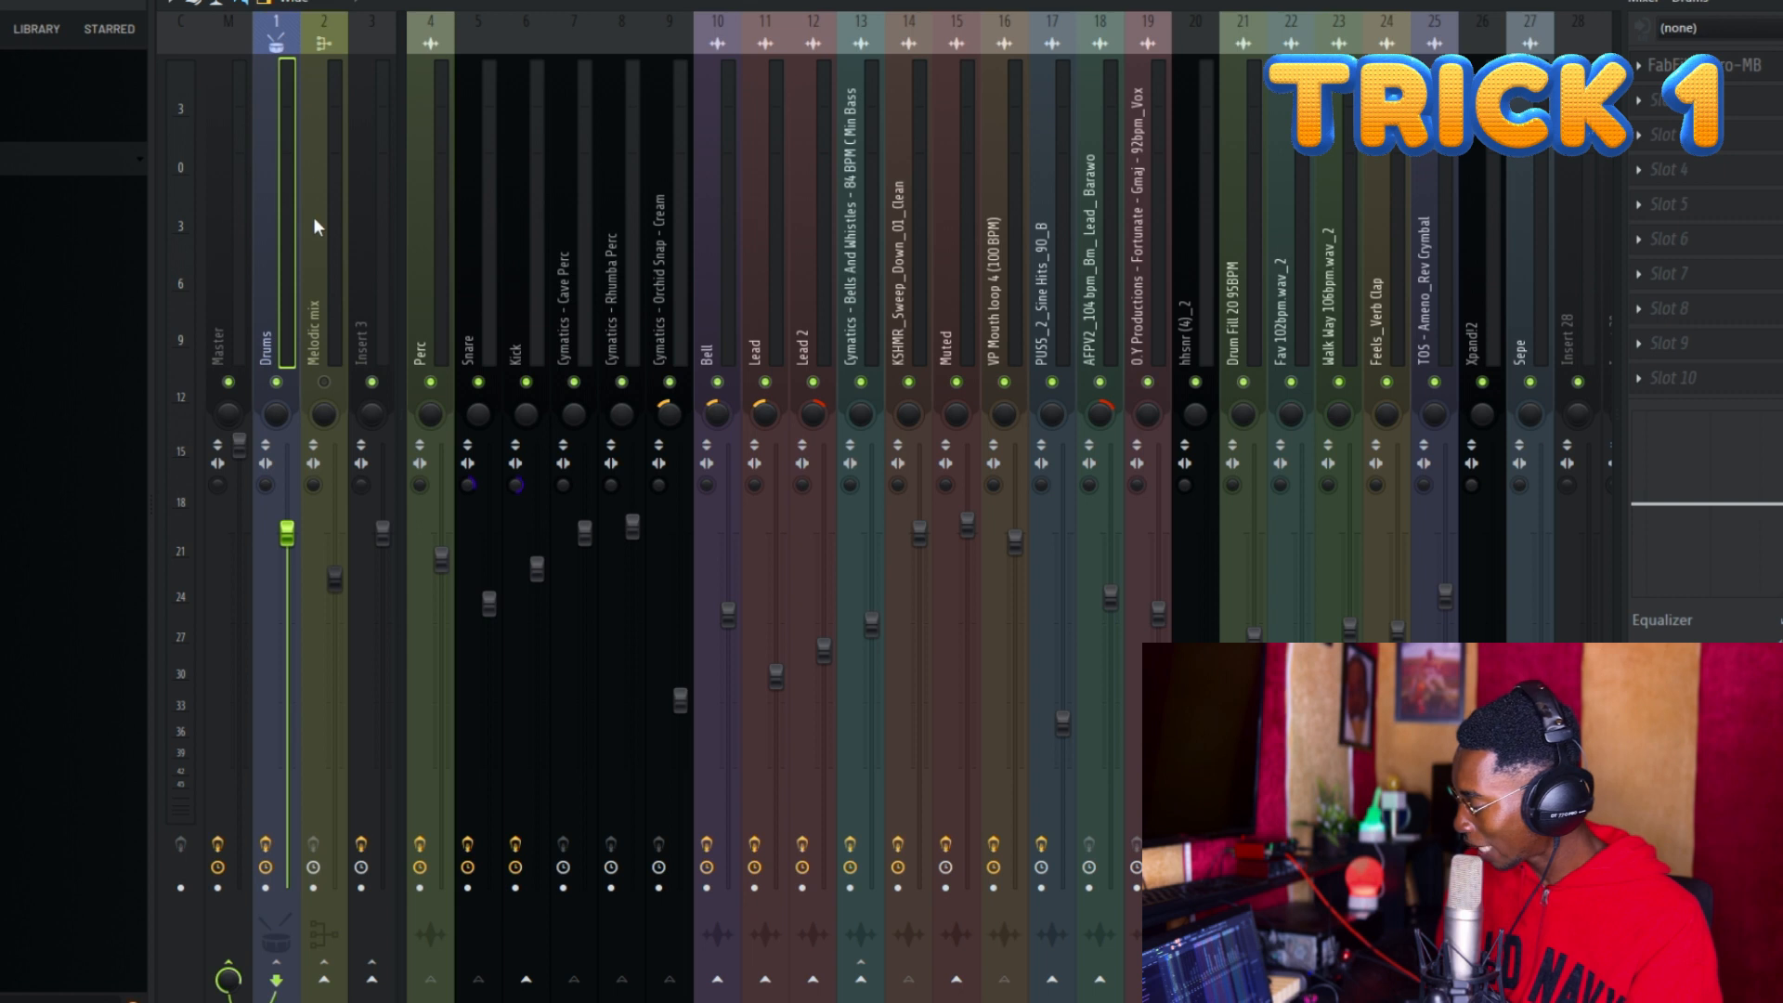
{"action": "left_click", "coordinate": [576, 219]}
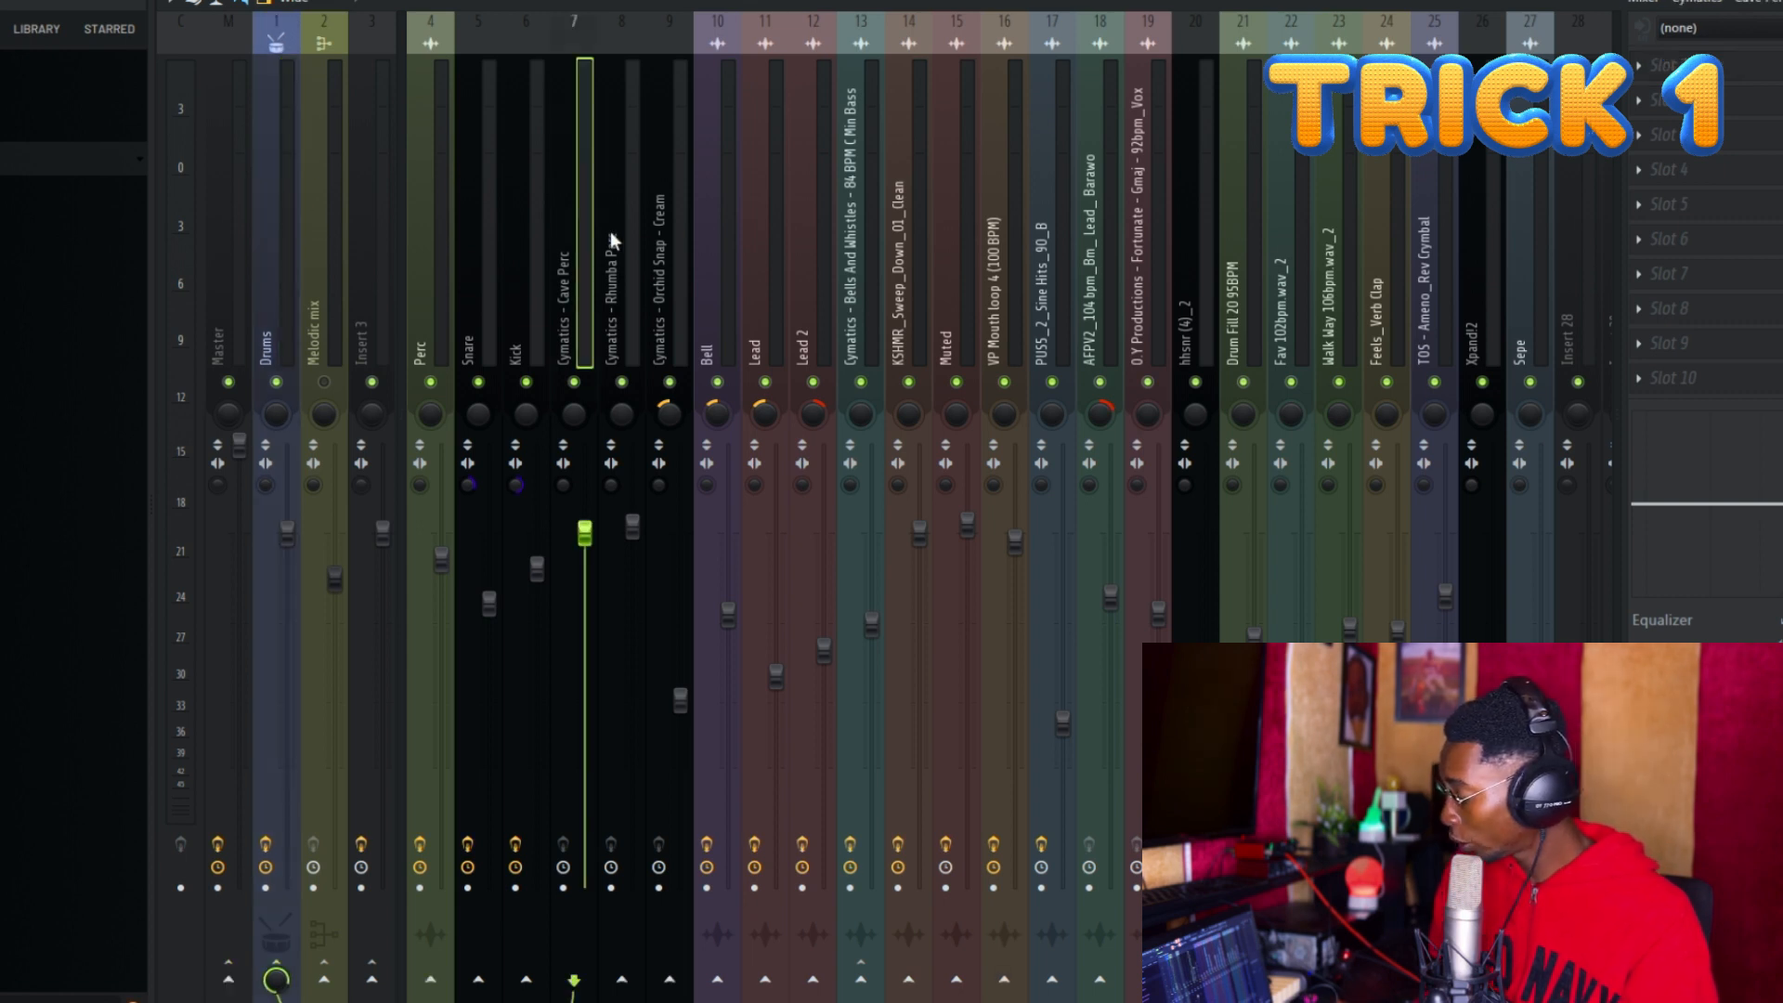
Select the mixer tracks from Perc to Cymatics - Orchid Snap - Cream together and route them to the Drums track
{"action": "left_click_drag", "start_coordinate": [661, 241], "coordinate": [413, 236]}
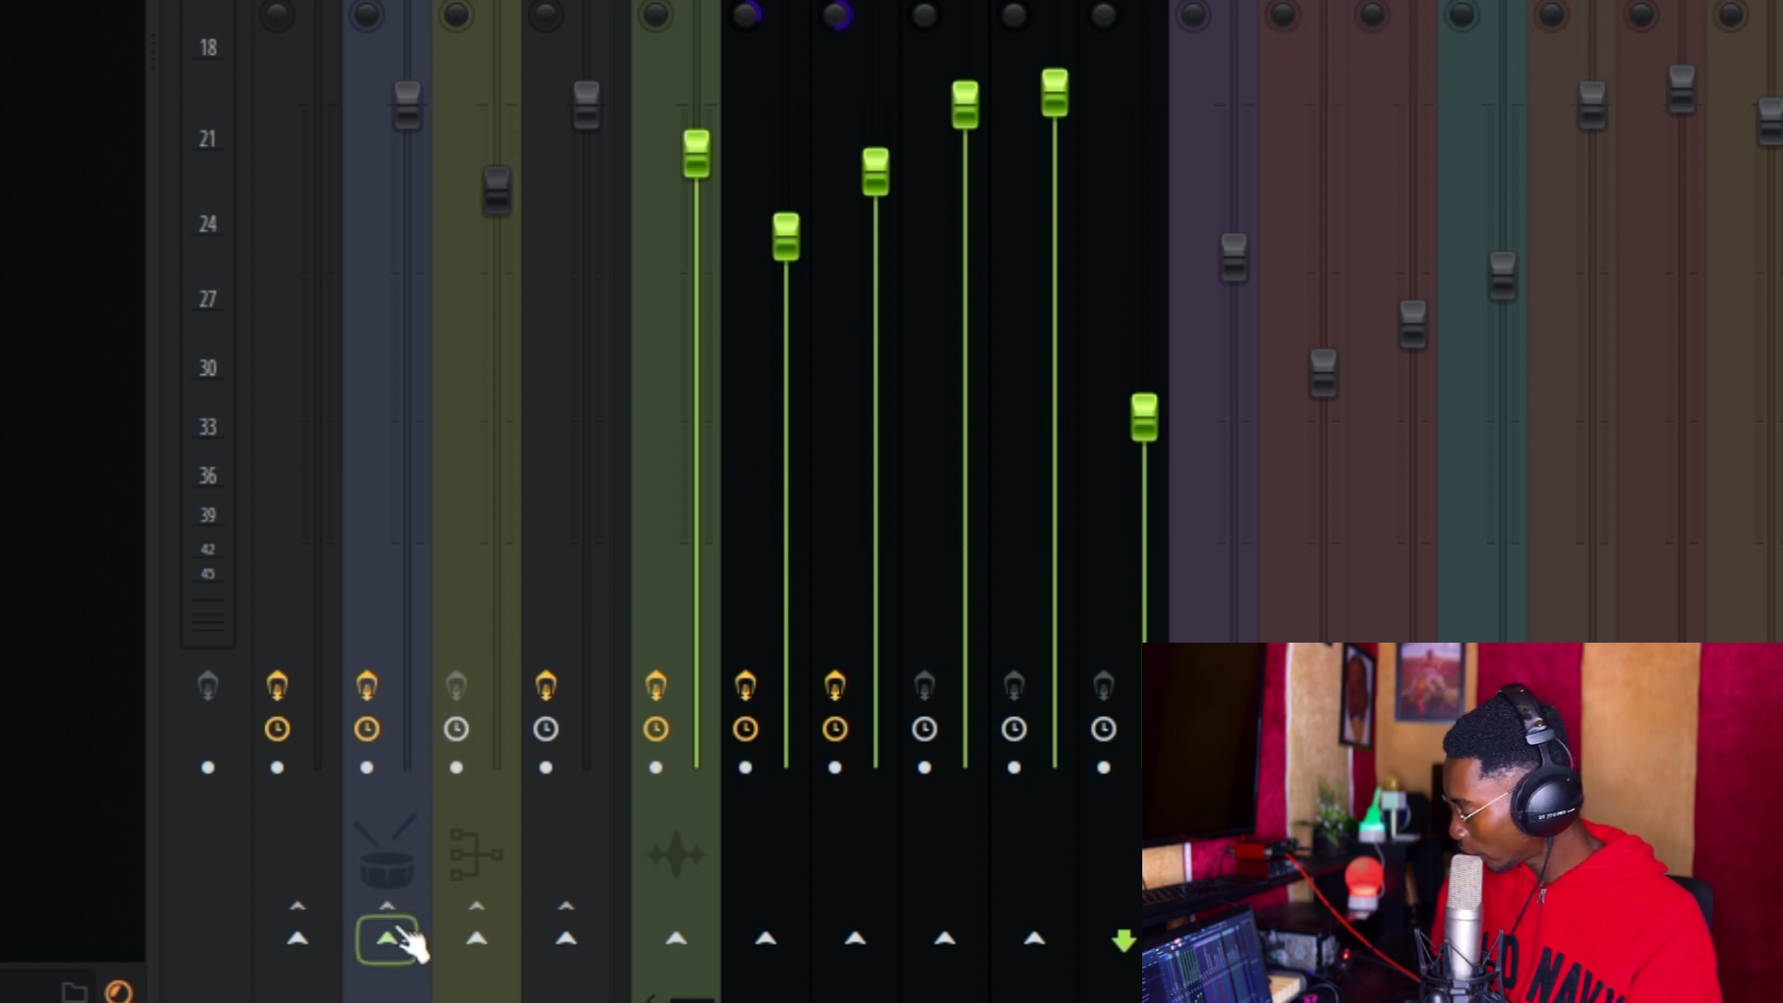
{"action": "right_click", "coordinate": [390, 940]}
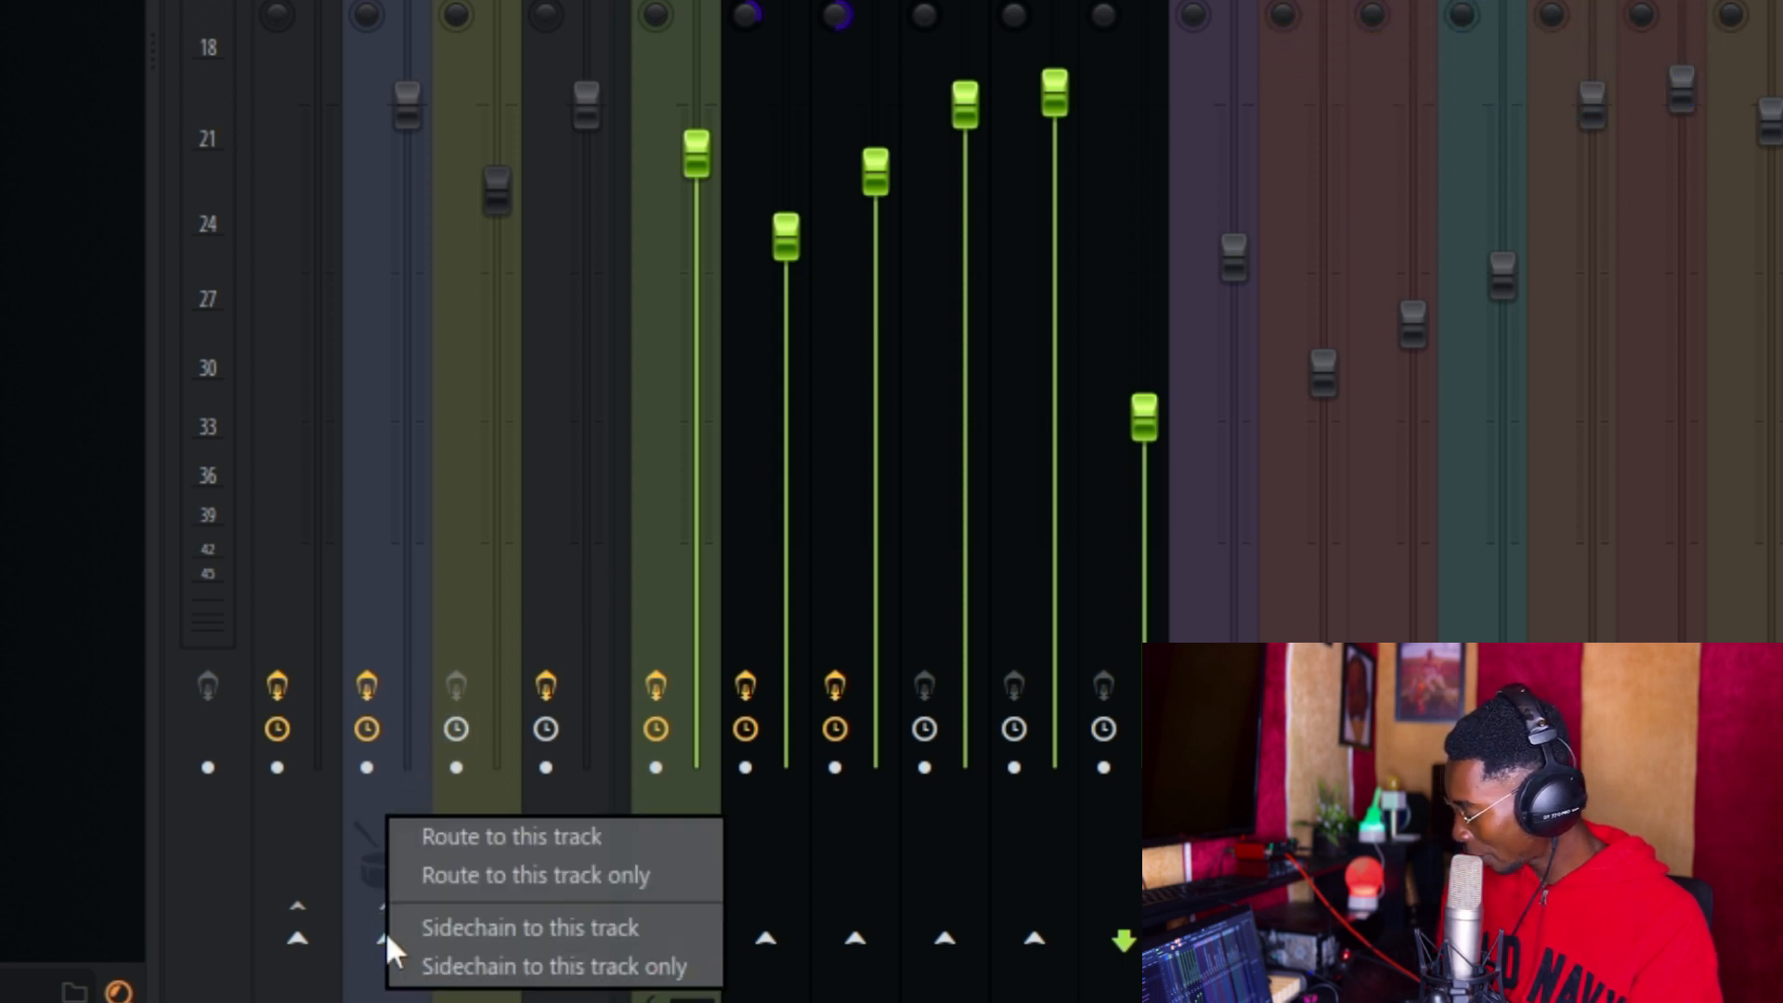
{"action": "left_click", "coordinate": [528, 842]}
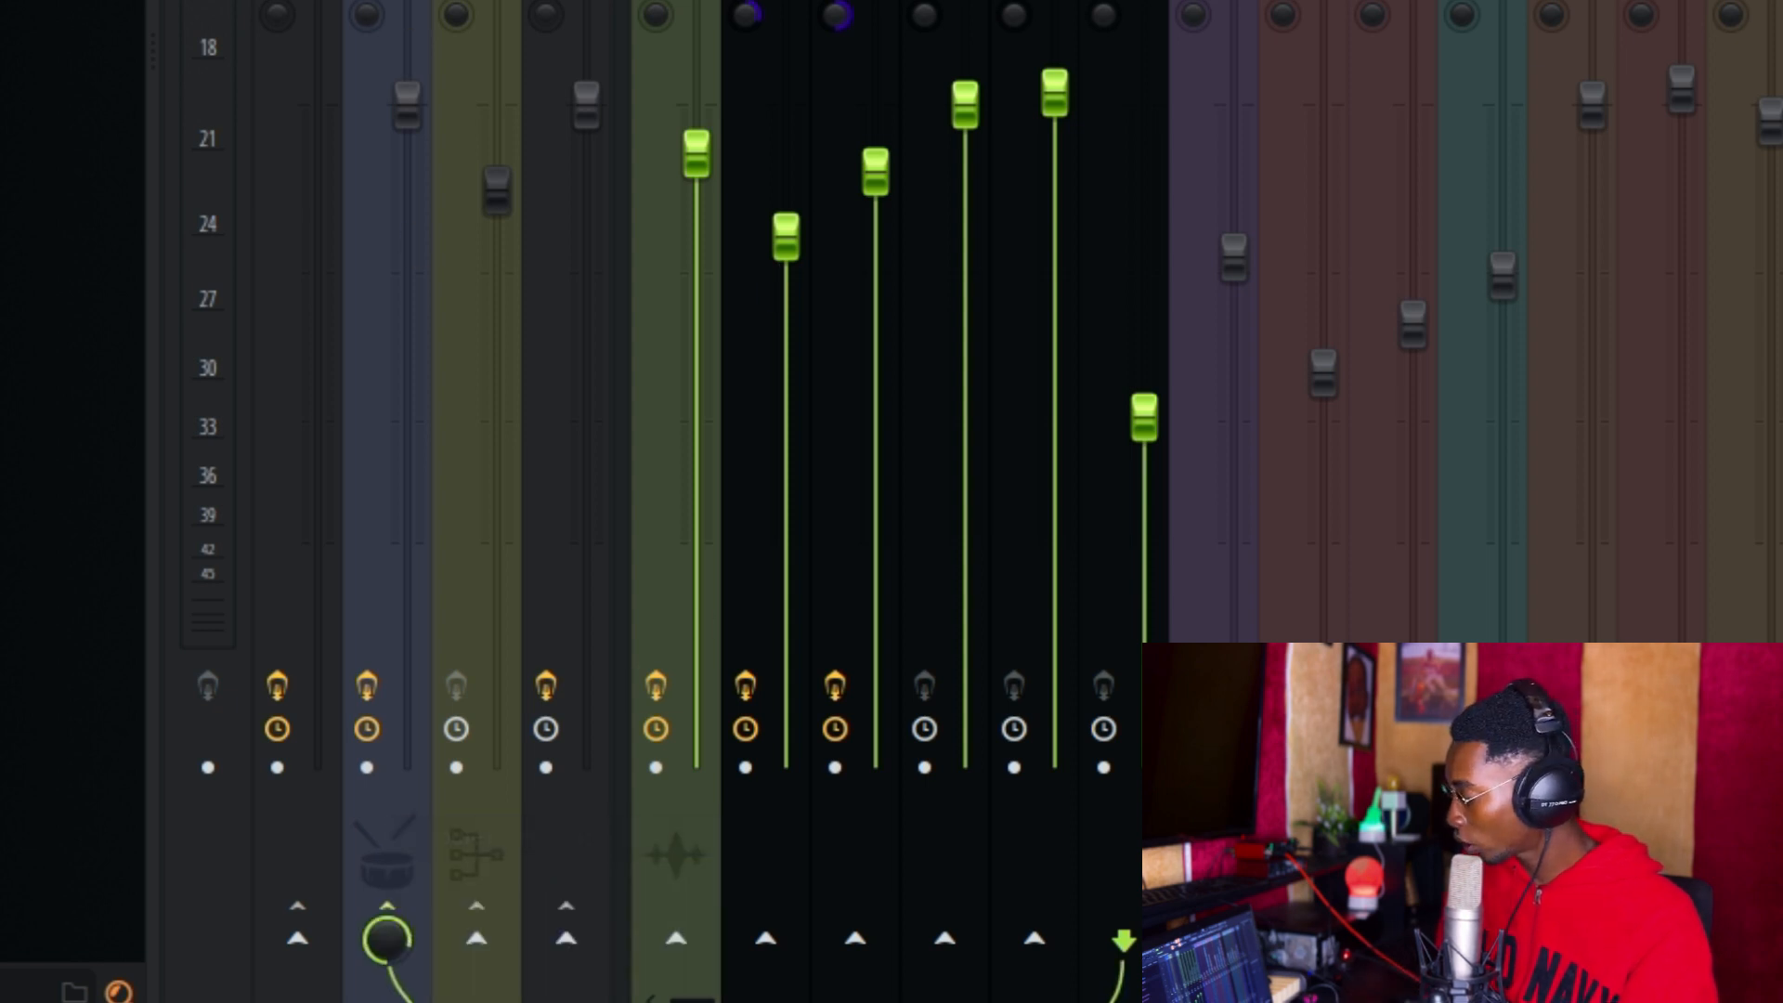
Check the Drums bus's own routing, and route the drum tracks from Perc to Orchid Snap to the Drums track only
{"action": "left_click", "coordinate": [380, 418]}
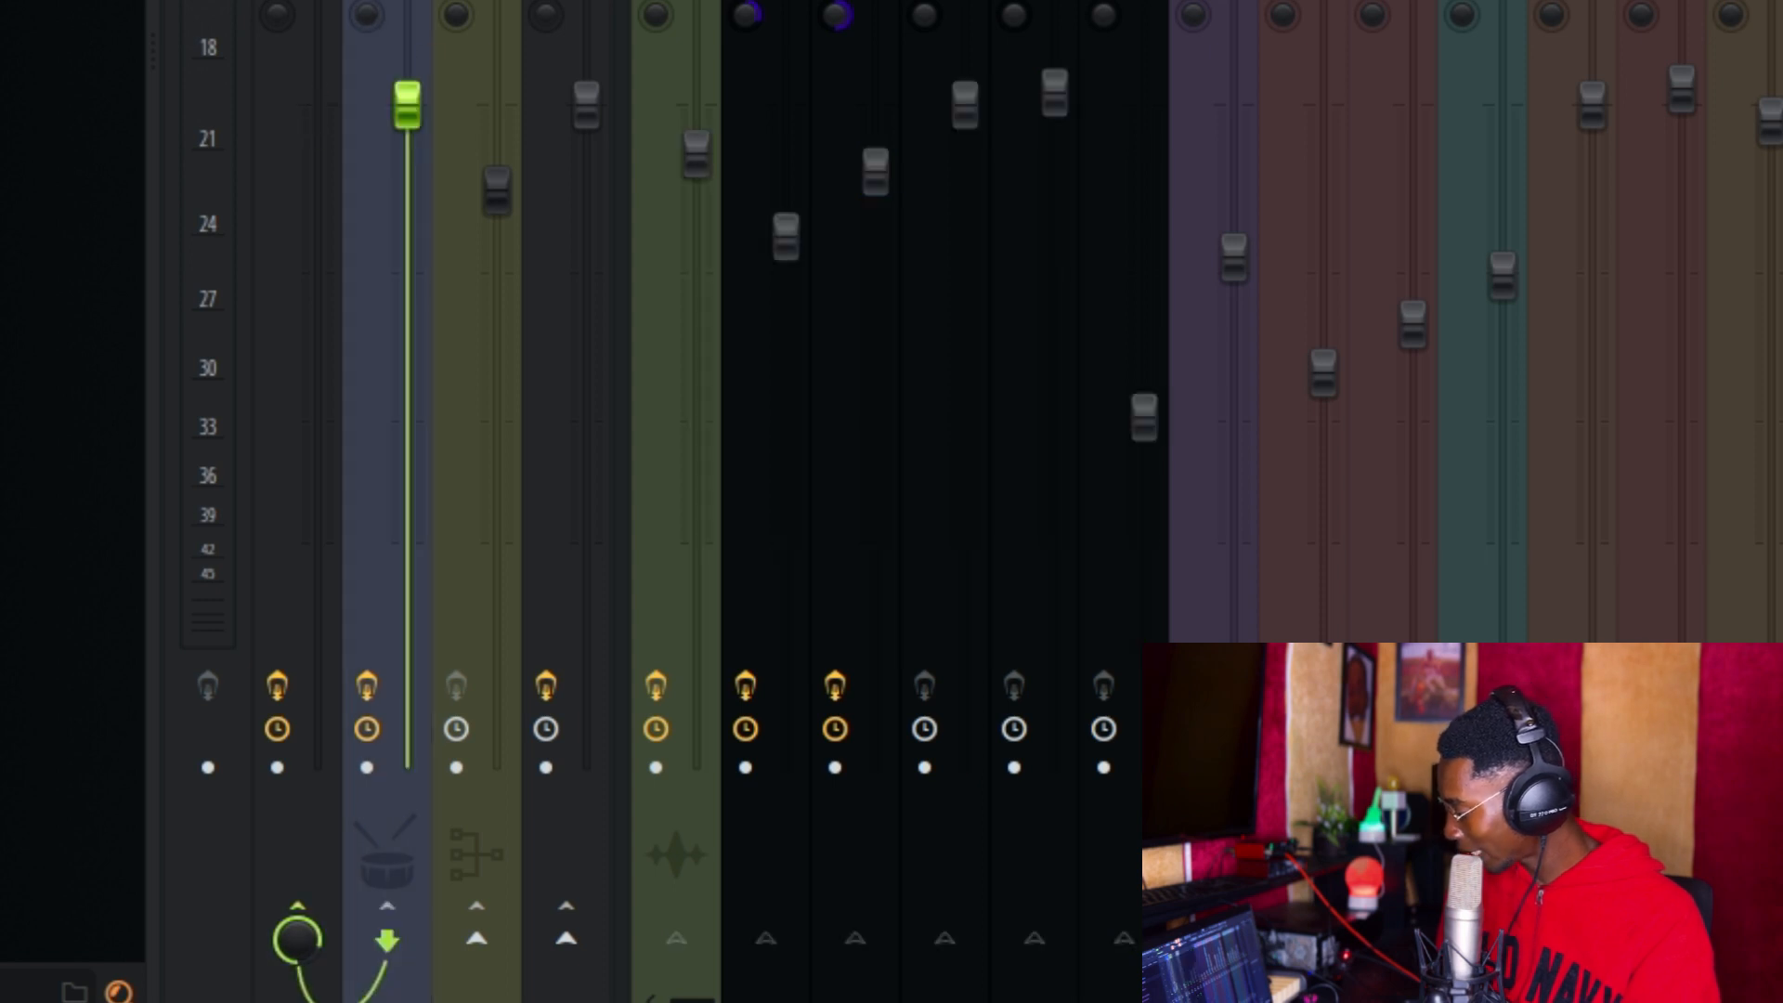
{"action": "left_click", "coordinate": [854, 5]}
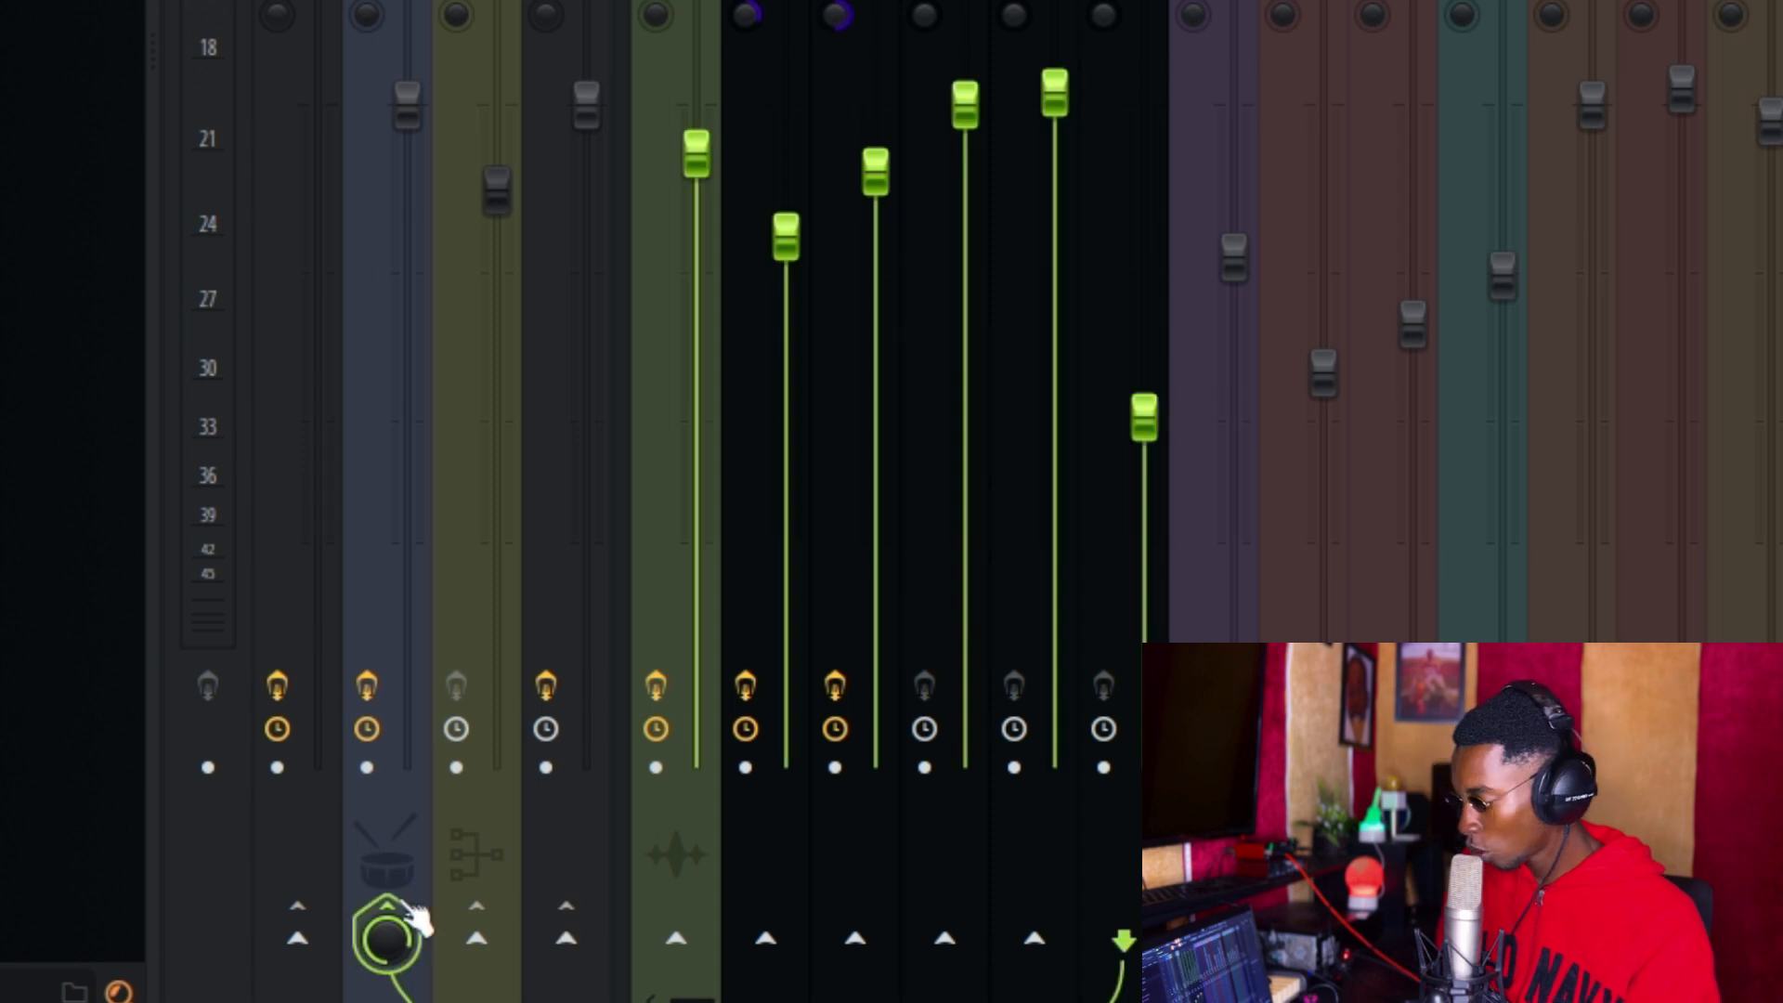
{"action": "right_click", "coordinate": [413, 915]}
{"action": "left_click", "coordinate": [462, 886]}
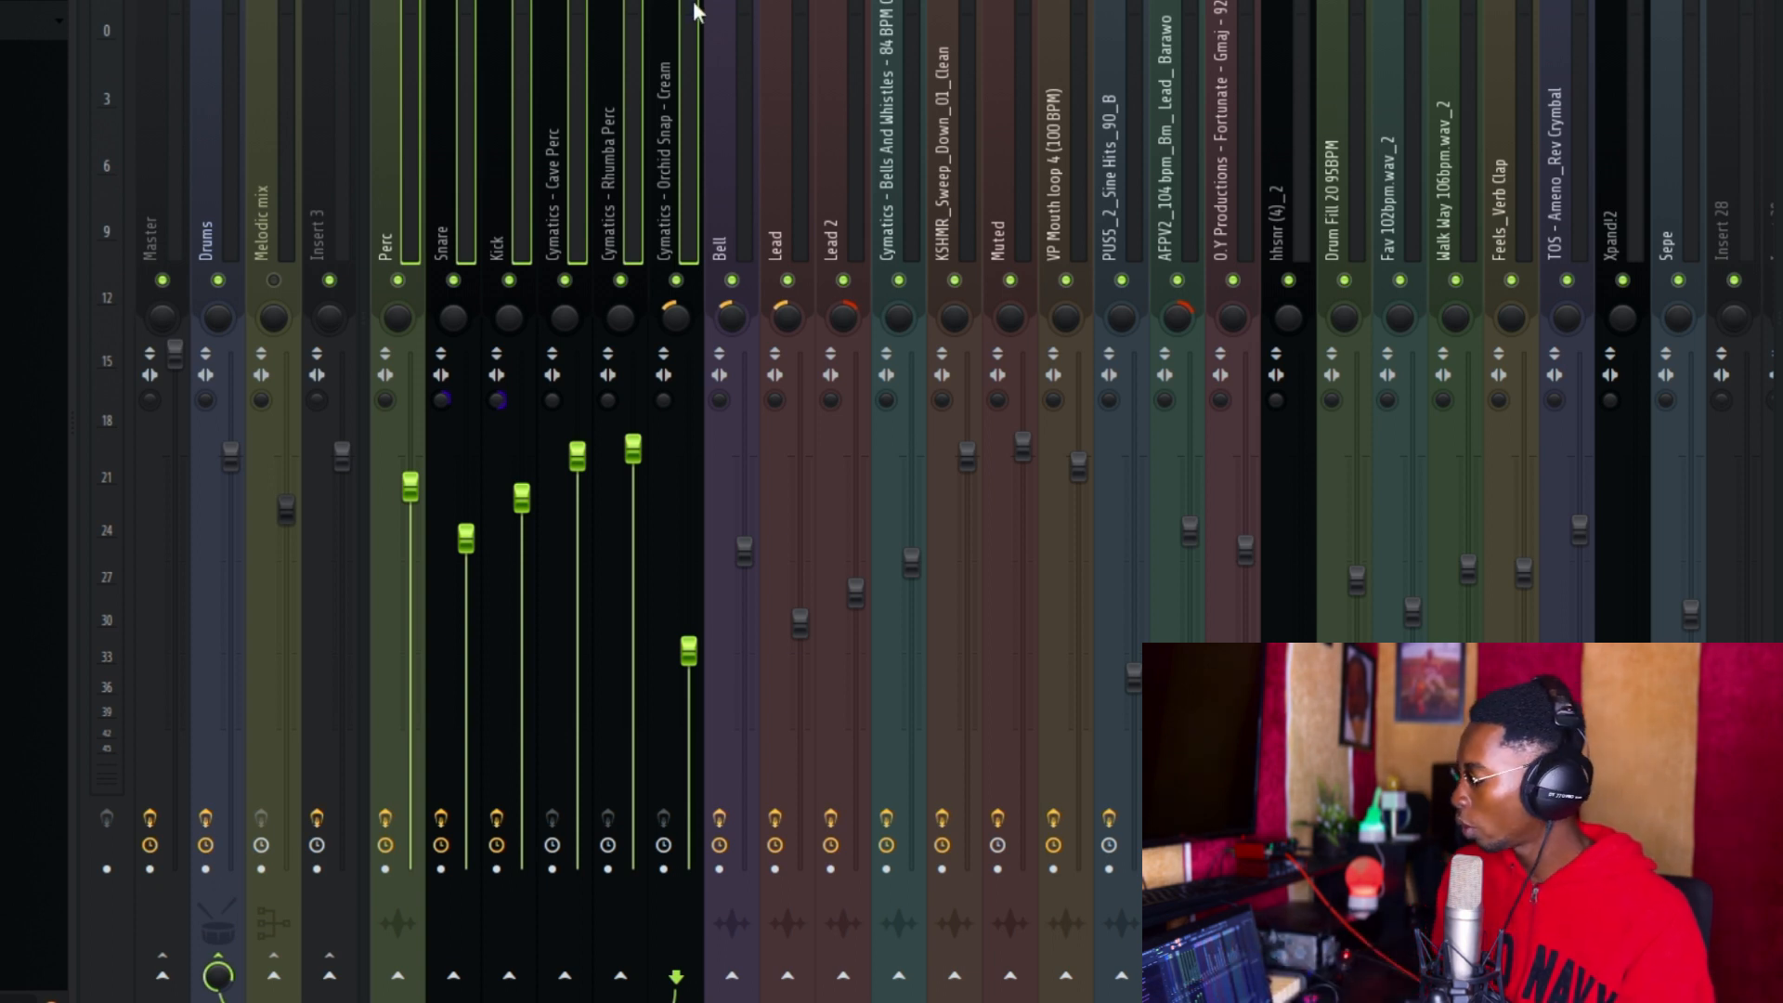
{"action": "left_click", "coordinate": [598, 65]}
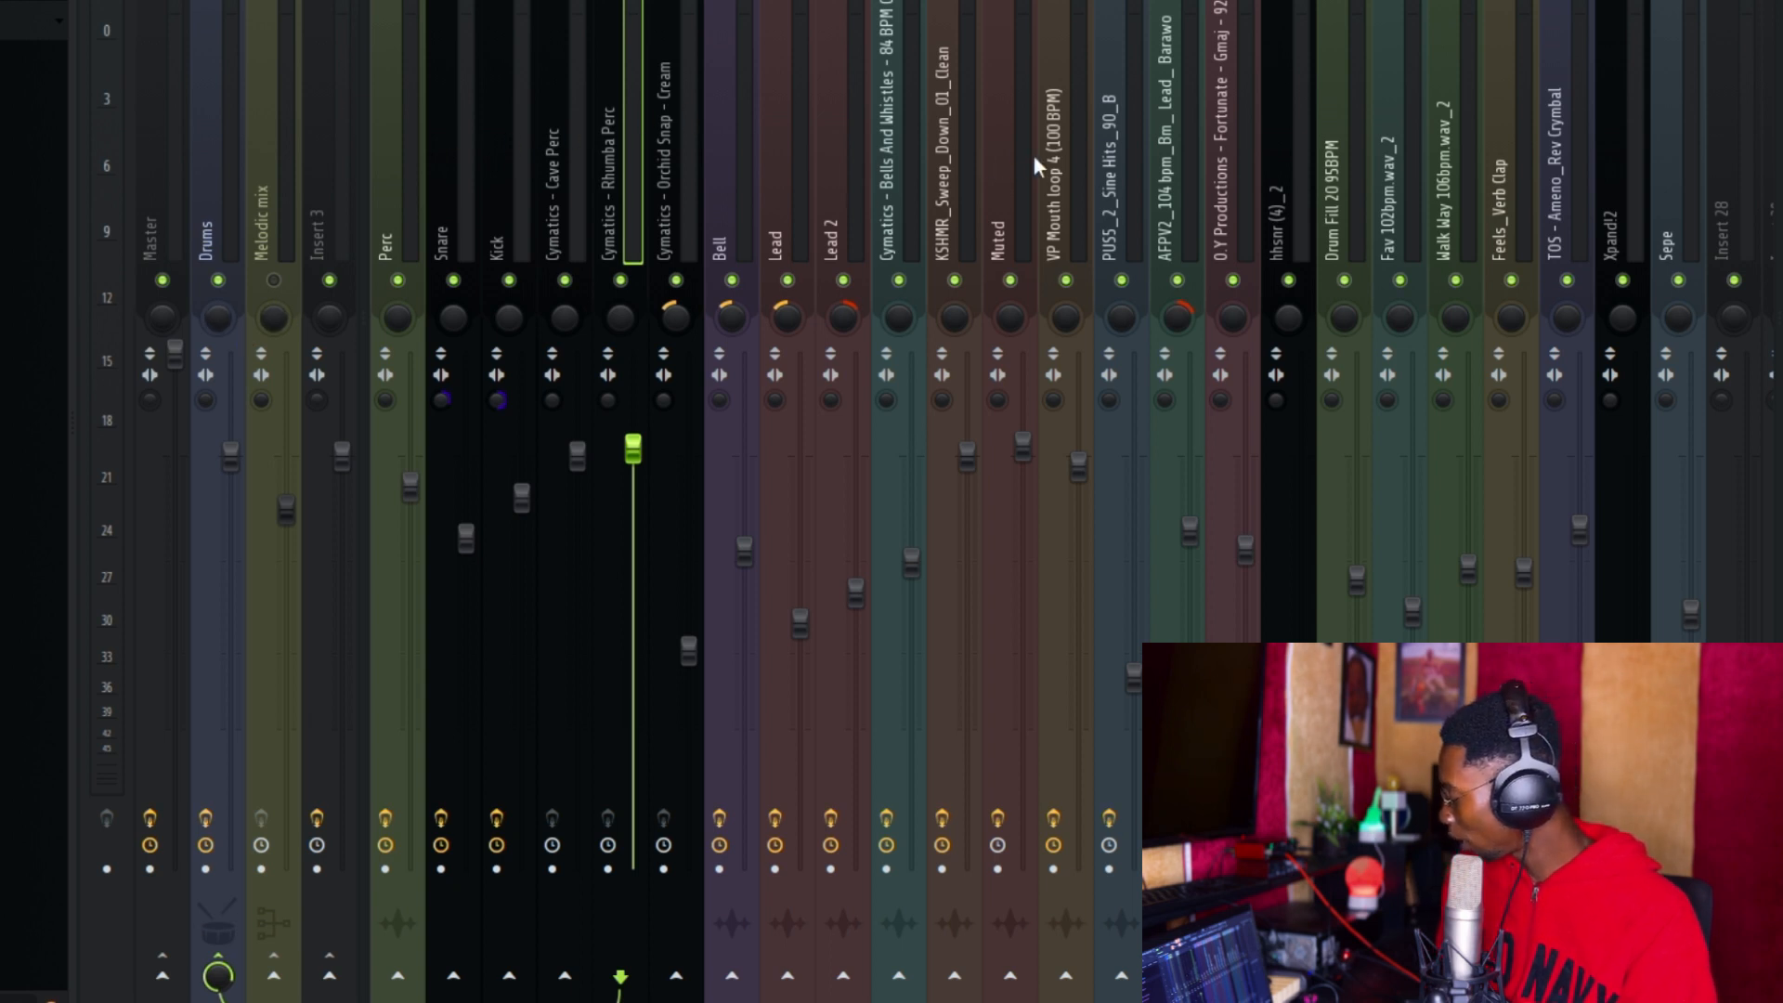
{"action": "left_click", "coordinate": [1068, 144]}
{"action": "left_click", "coordinate": [1163, 135]}
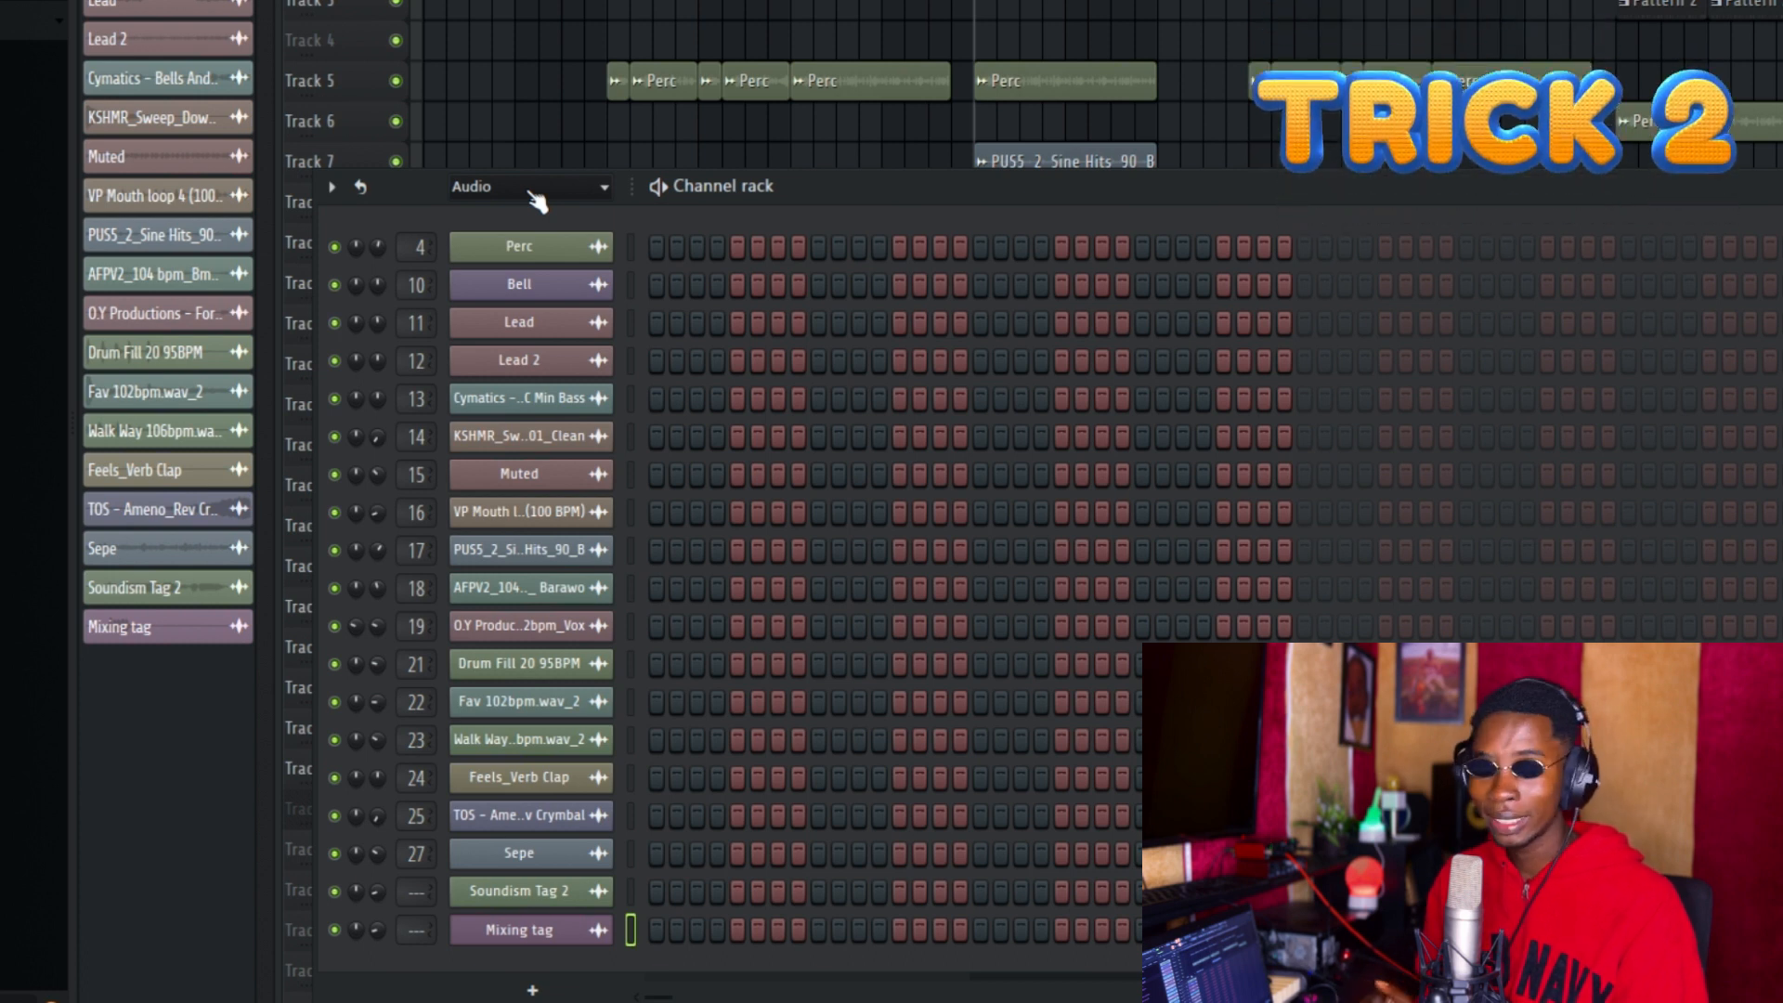
Filter the channel rack to the Unsorted group and open the settings of the Cymatics - Orchid Snap - Cream channel
{"action": "left_click", "coordinate": [526, 188]}
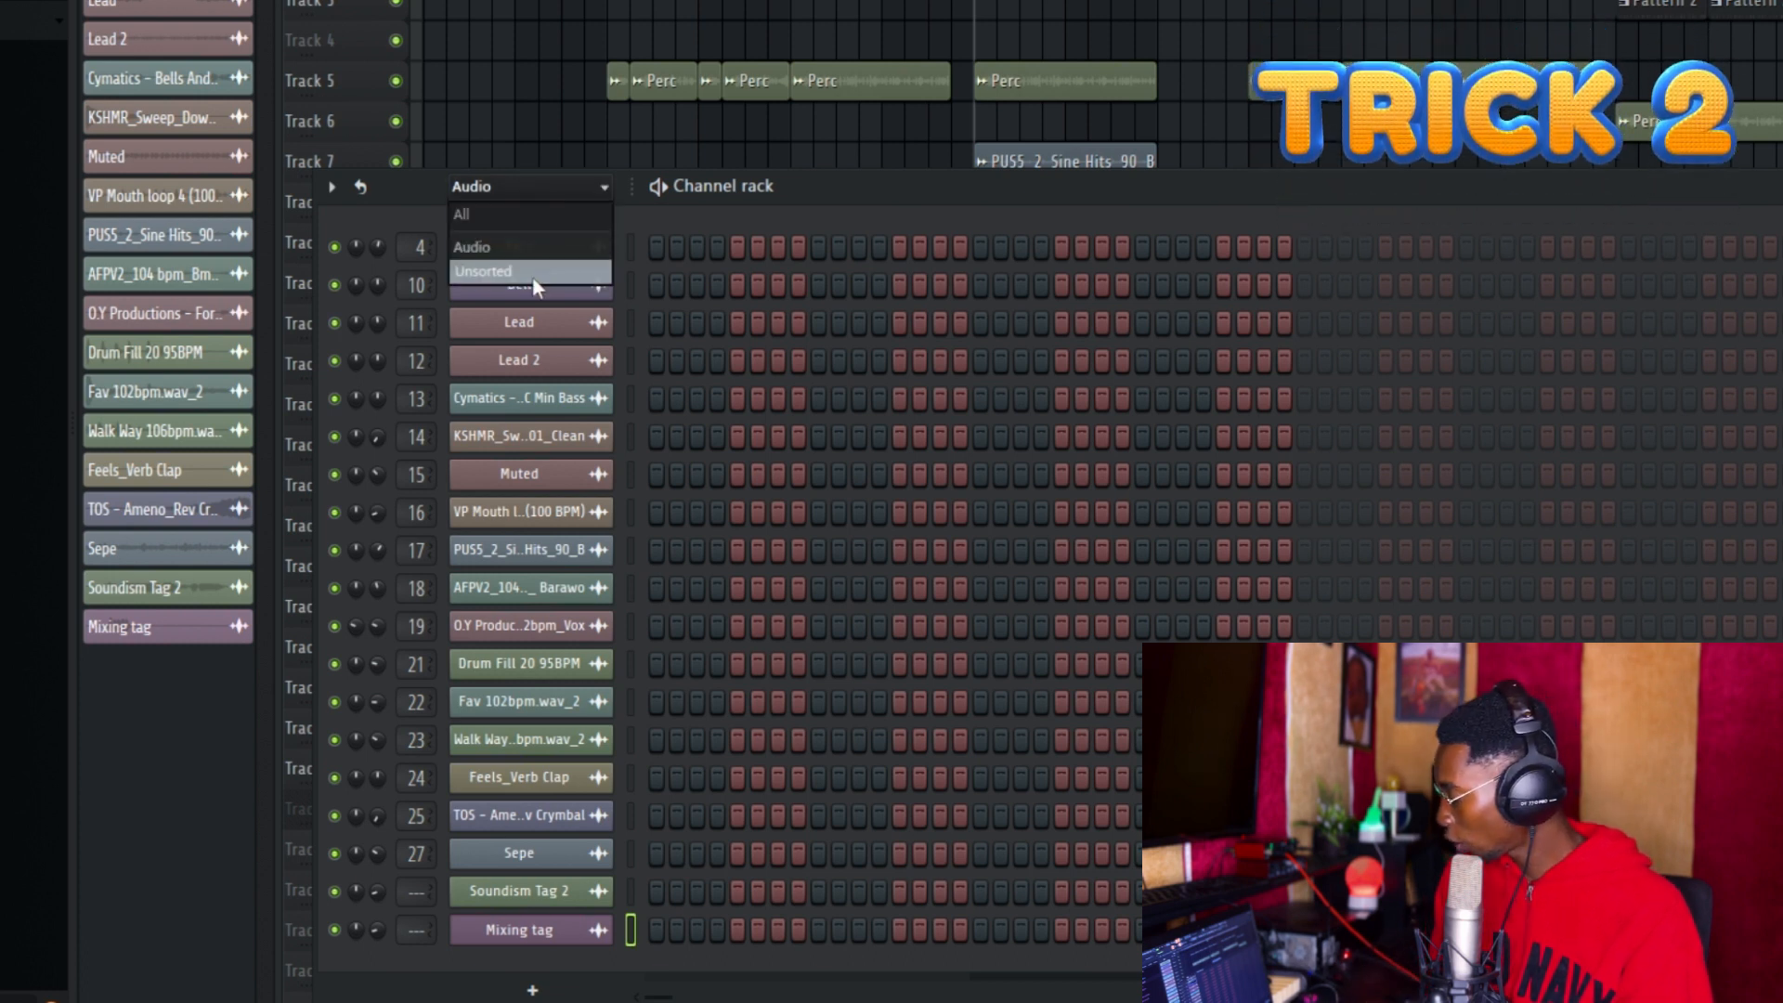
{"action": "left_click", "coordinate": [532, 275]}
{"action": "left_click", "coordinate": [530, 398]}
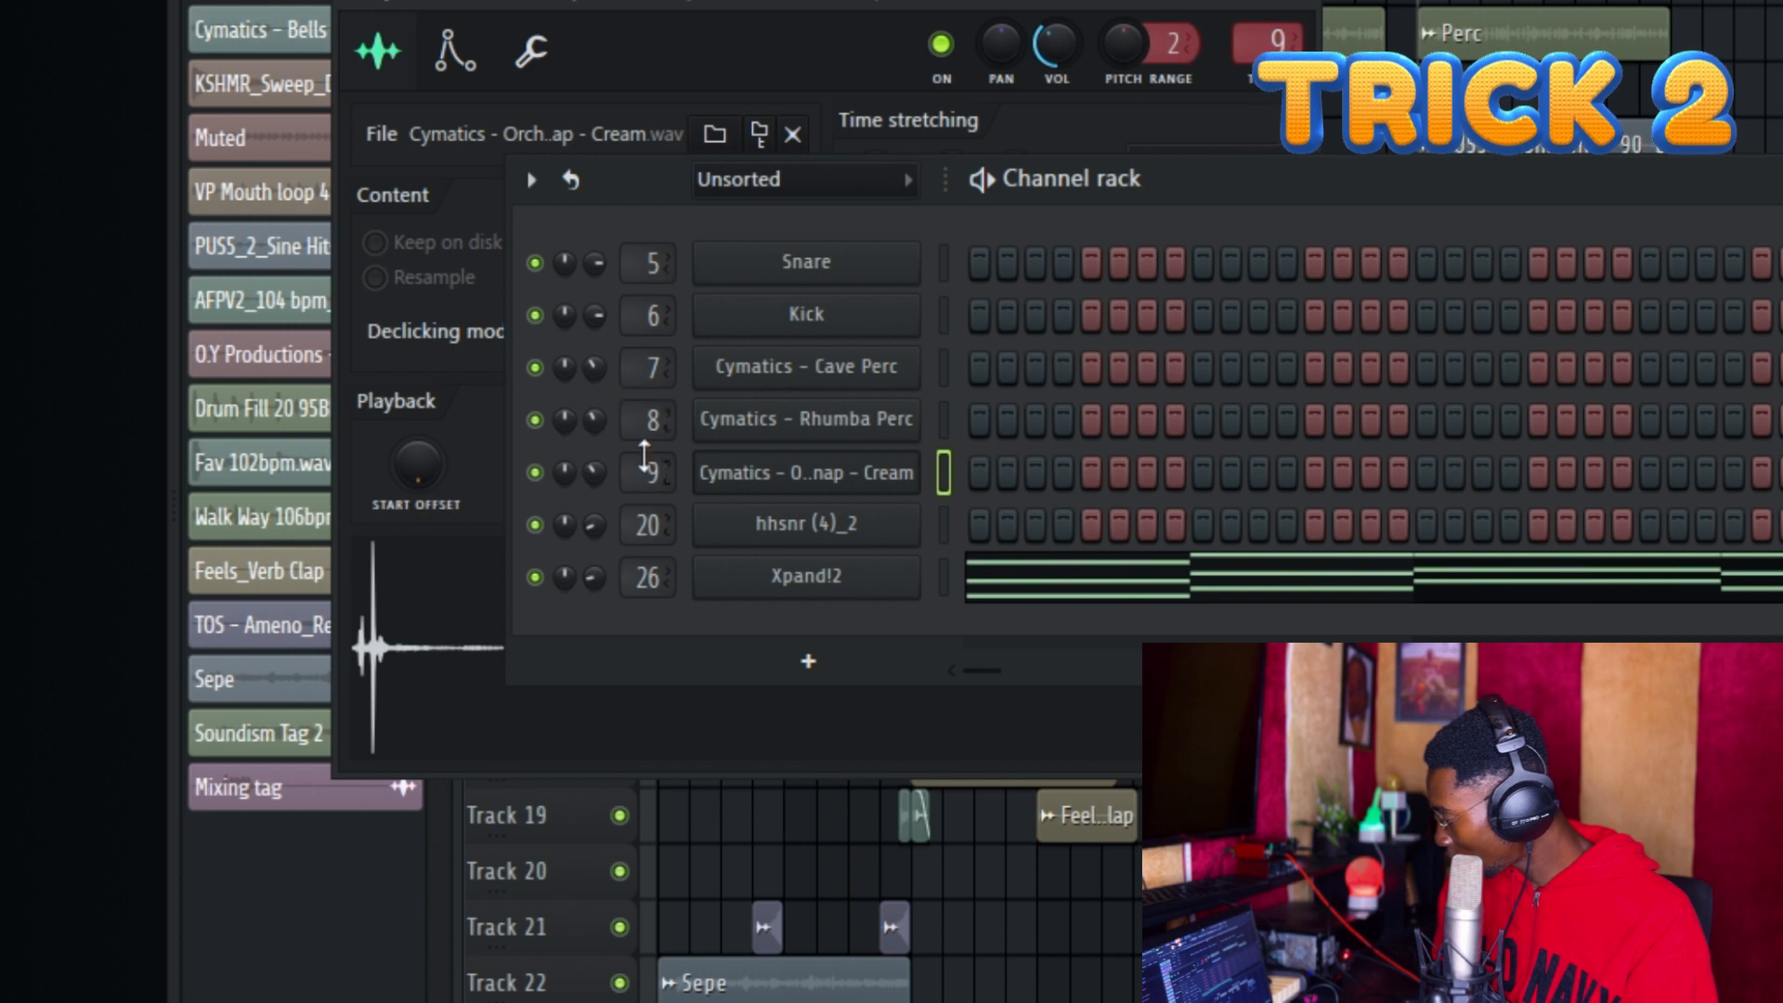
Compare the drum channels and their volume knobs in the channel rack with the matching mixer tracks, such as Cymatics - Cave Perc
{"action": "key", "text": "F9"}
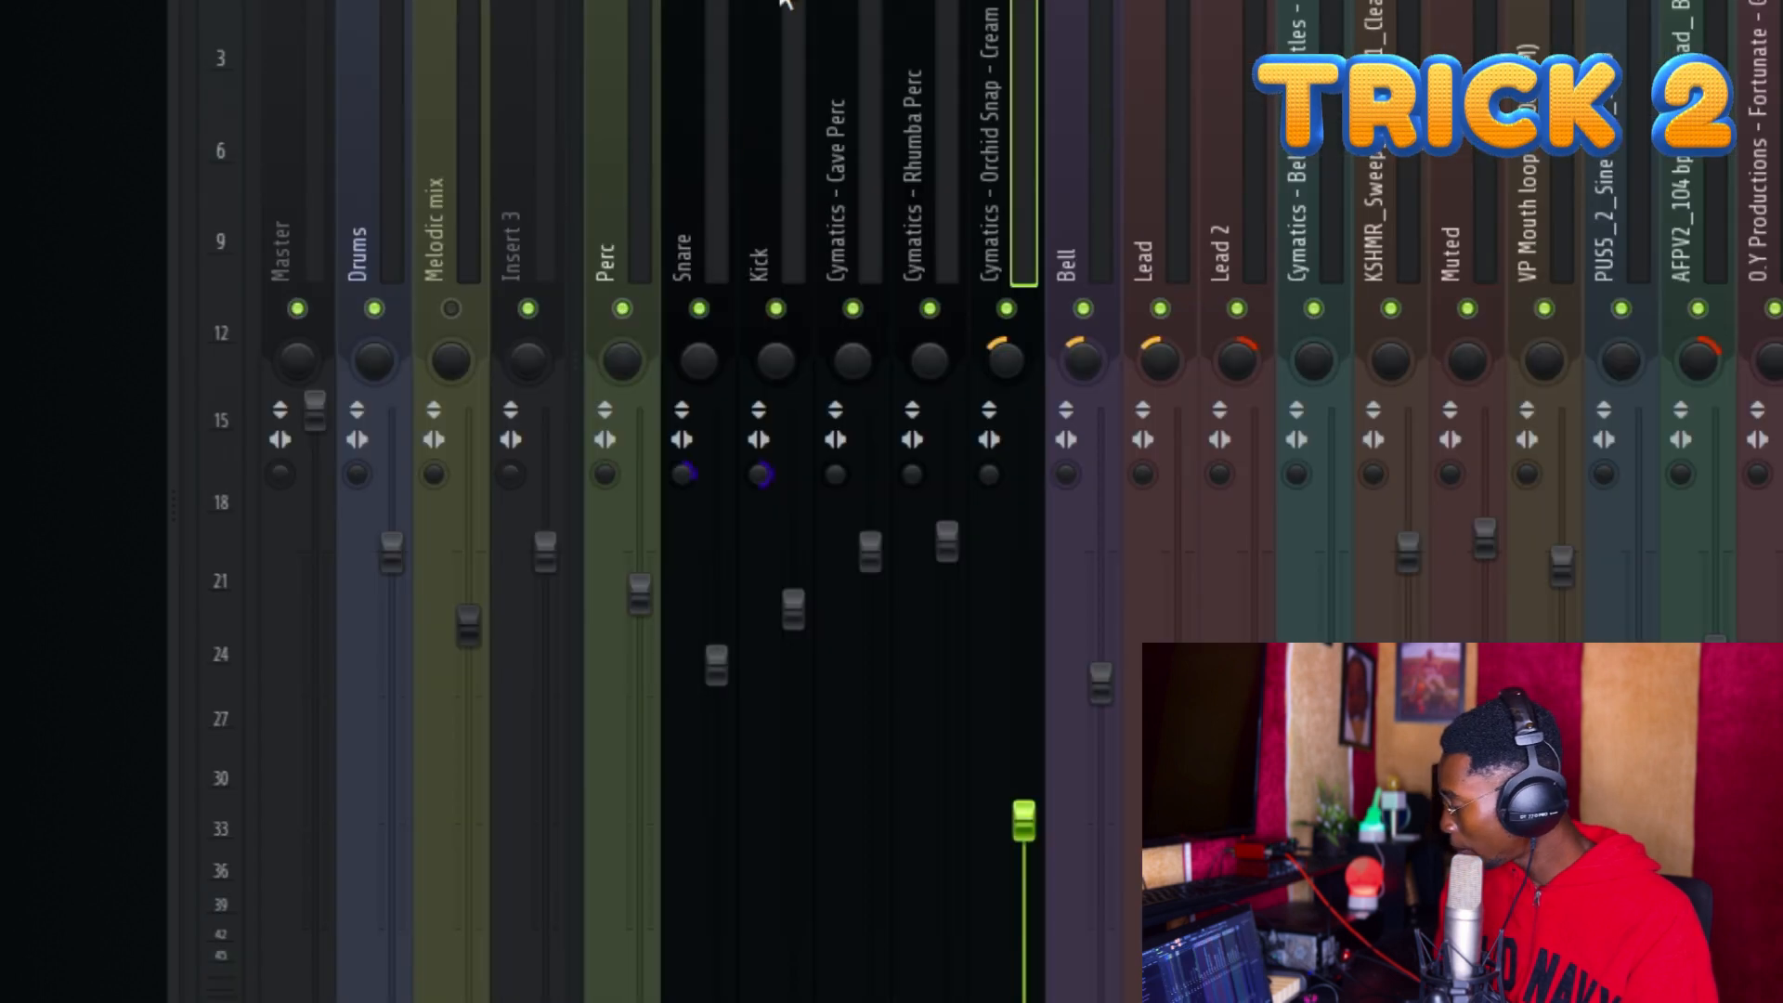
{"action": "key", "text": "F6"}
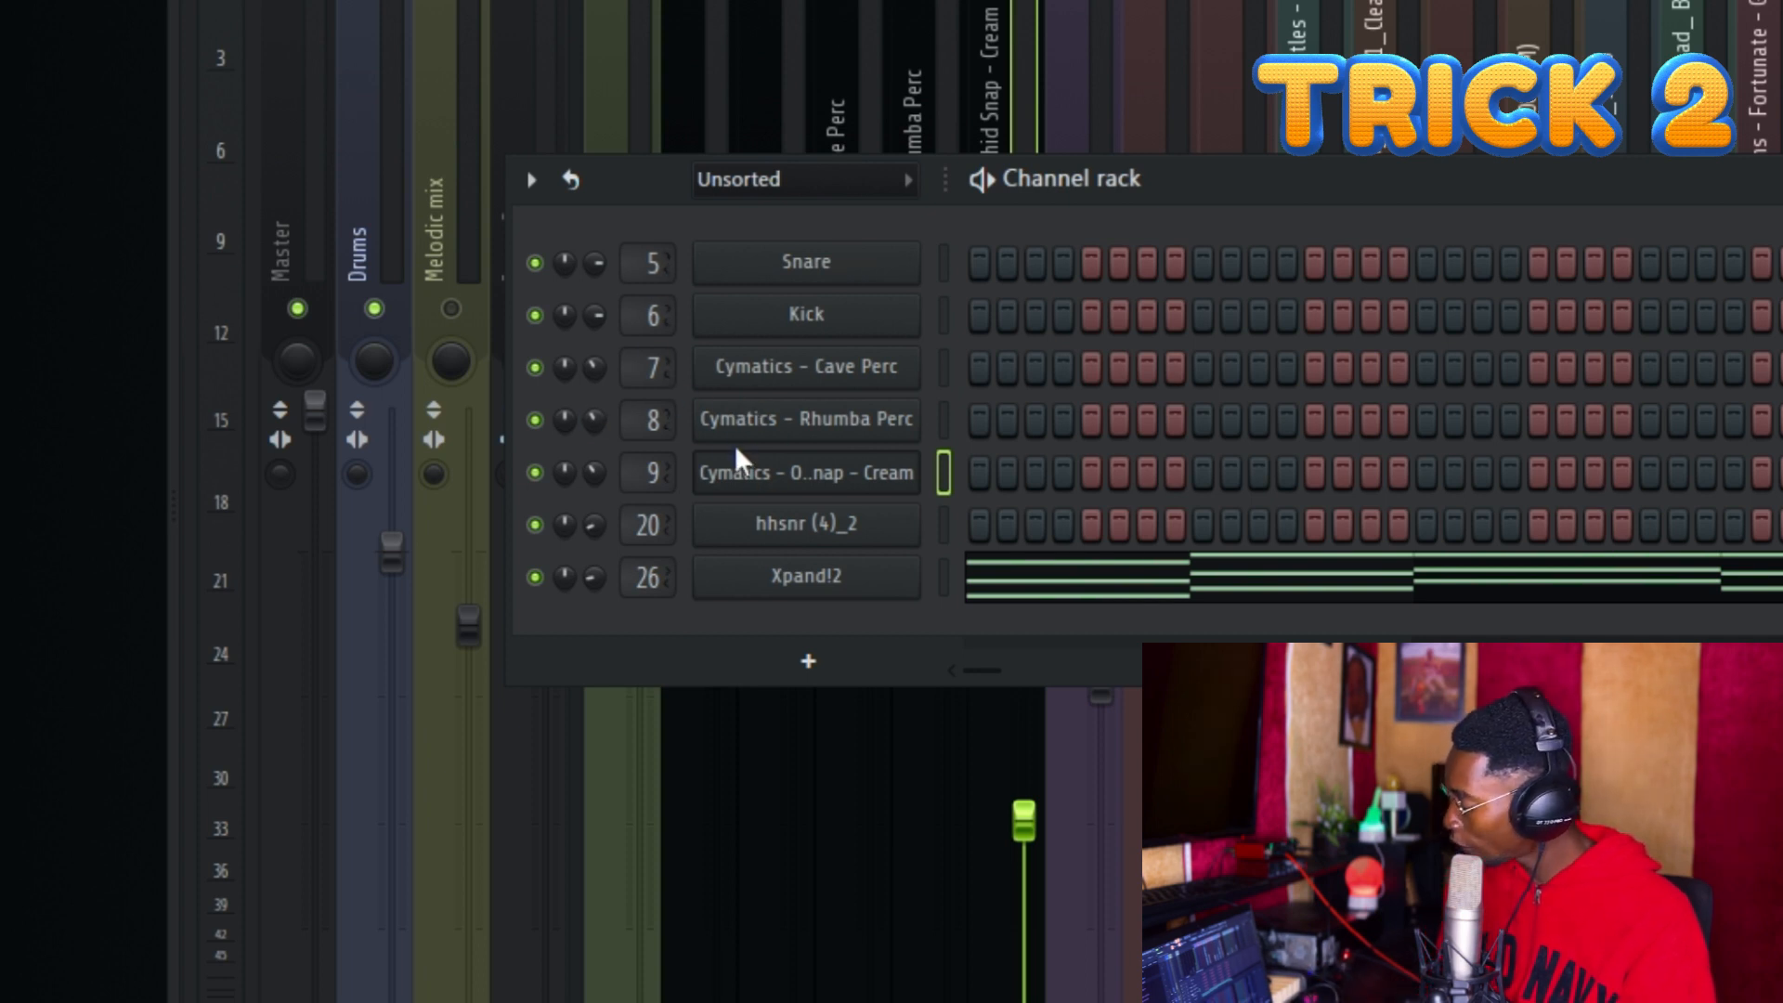
{"action": "key", "text": "F6"}
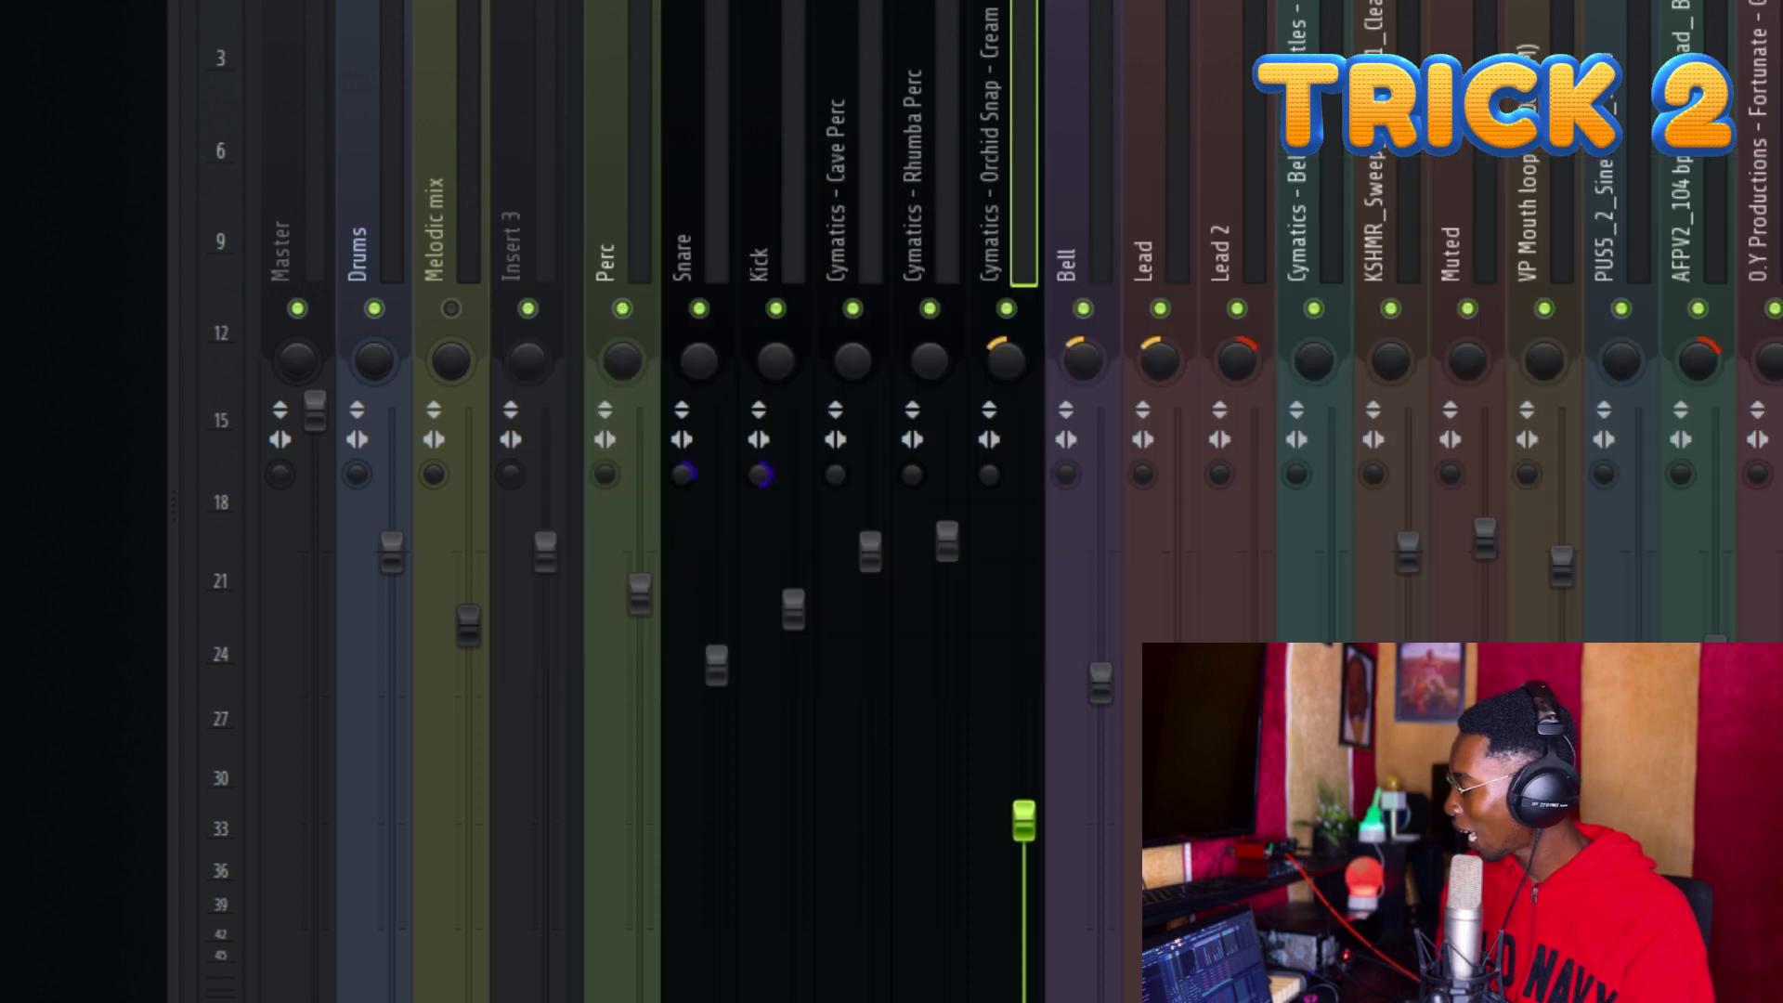
{"action": "left_click", "coordinate": [830, 182]}
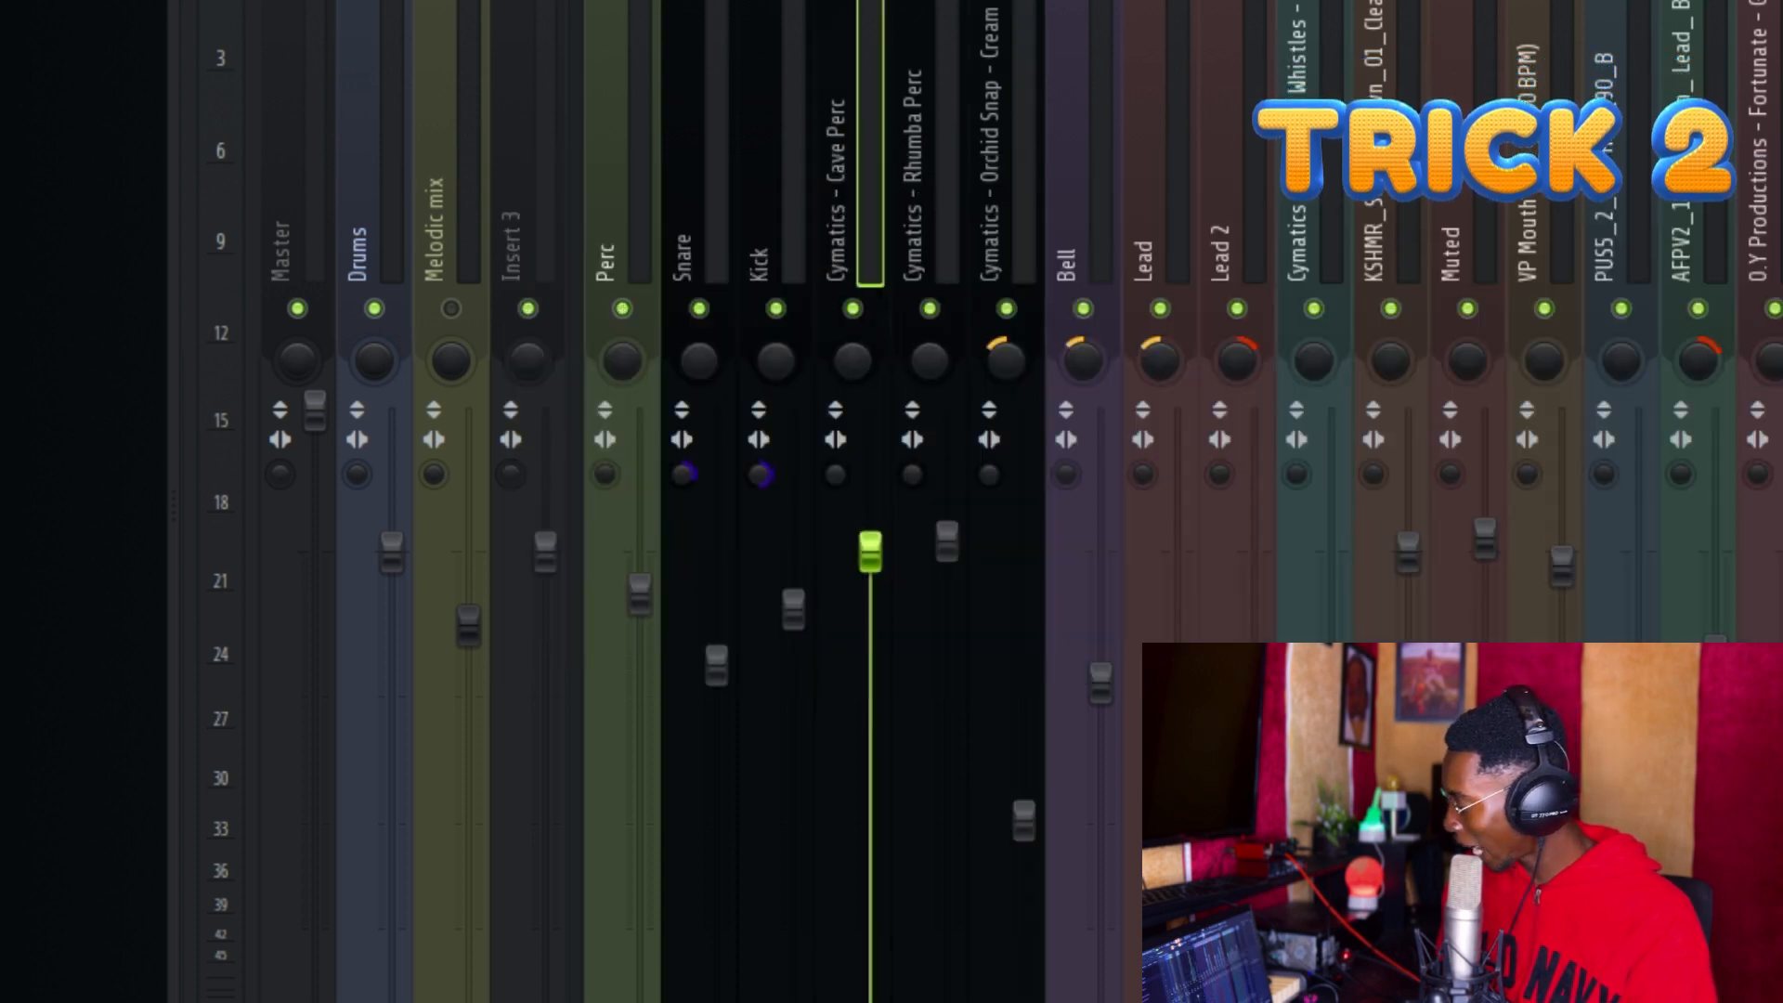
{"action": "key", "text": "F6"}
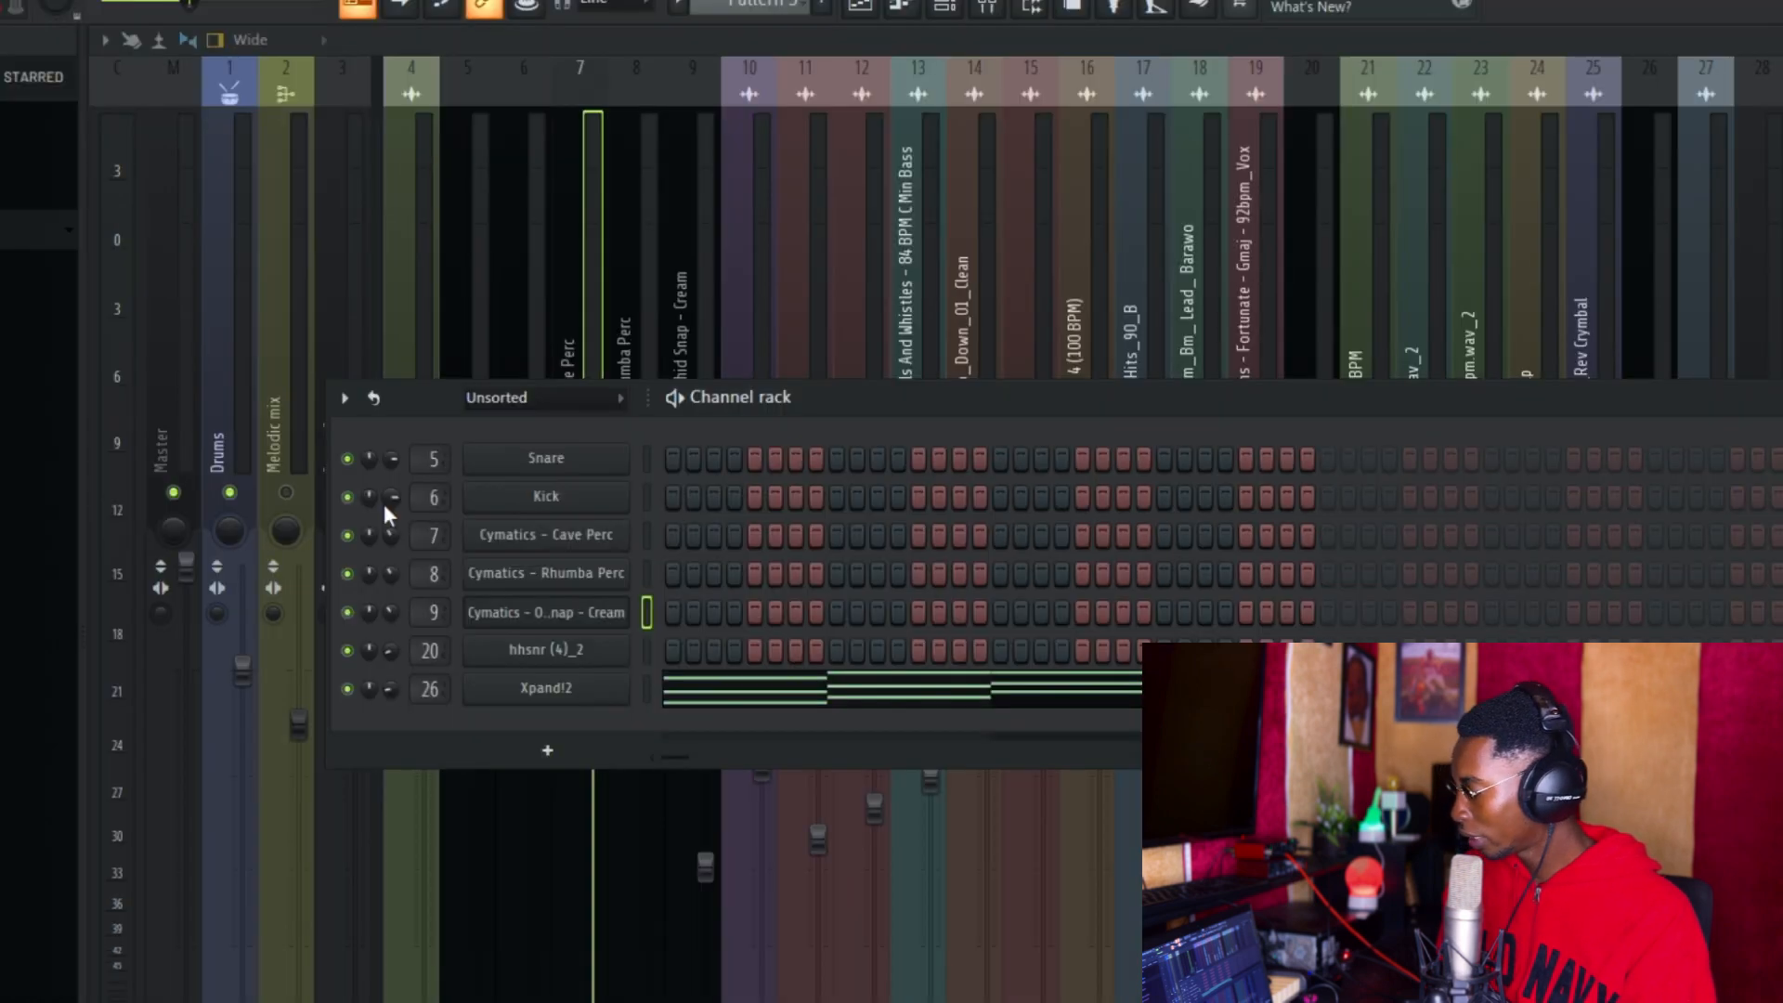
{"action": "key", "text": "F6"}
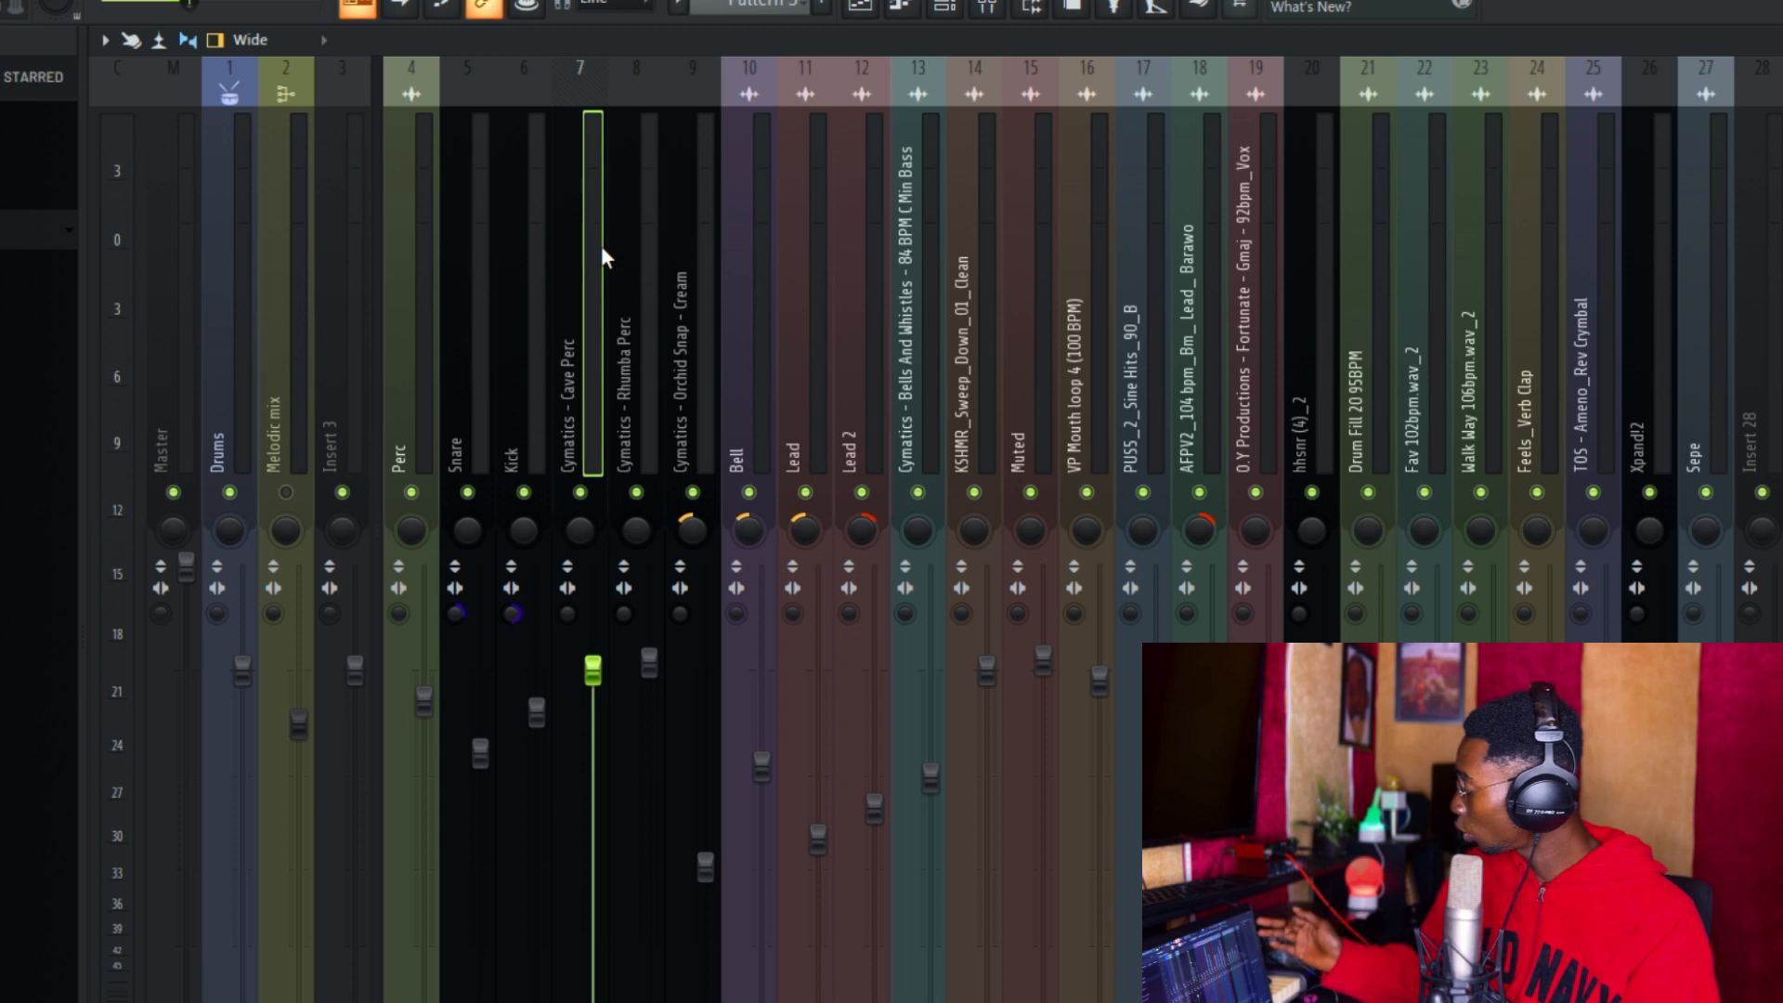
{"action": "left_click", "coordinate": [974, 11]}
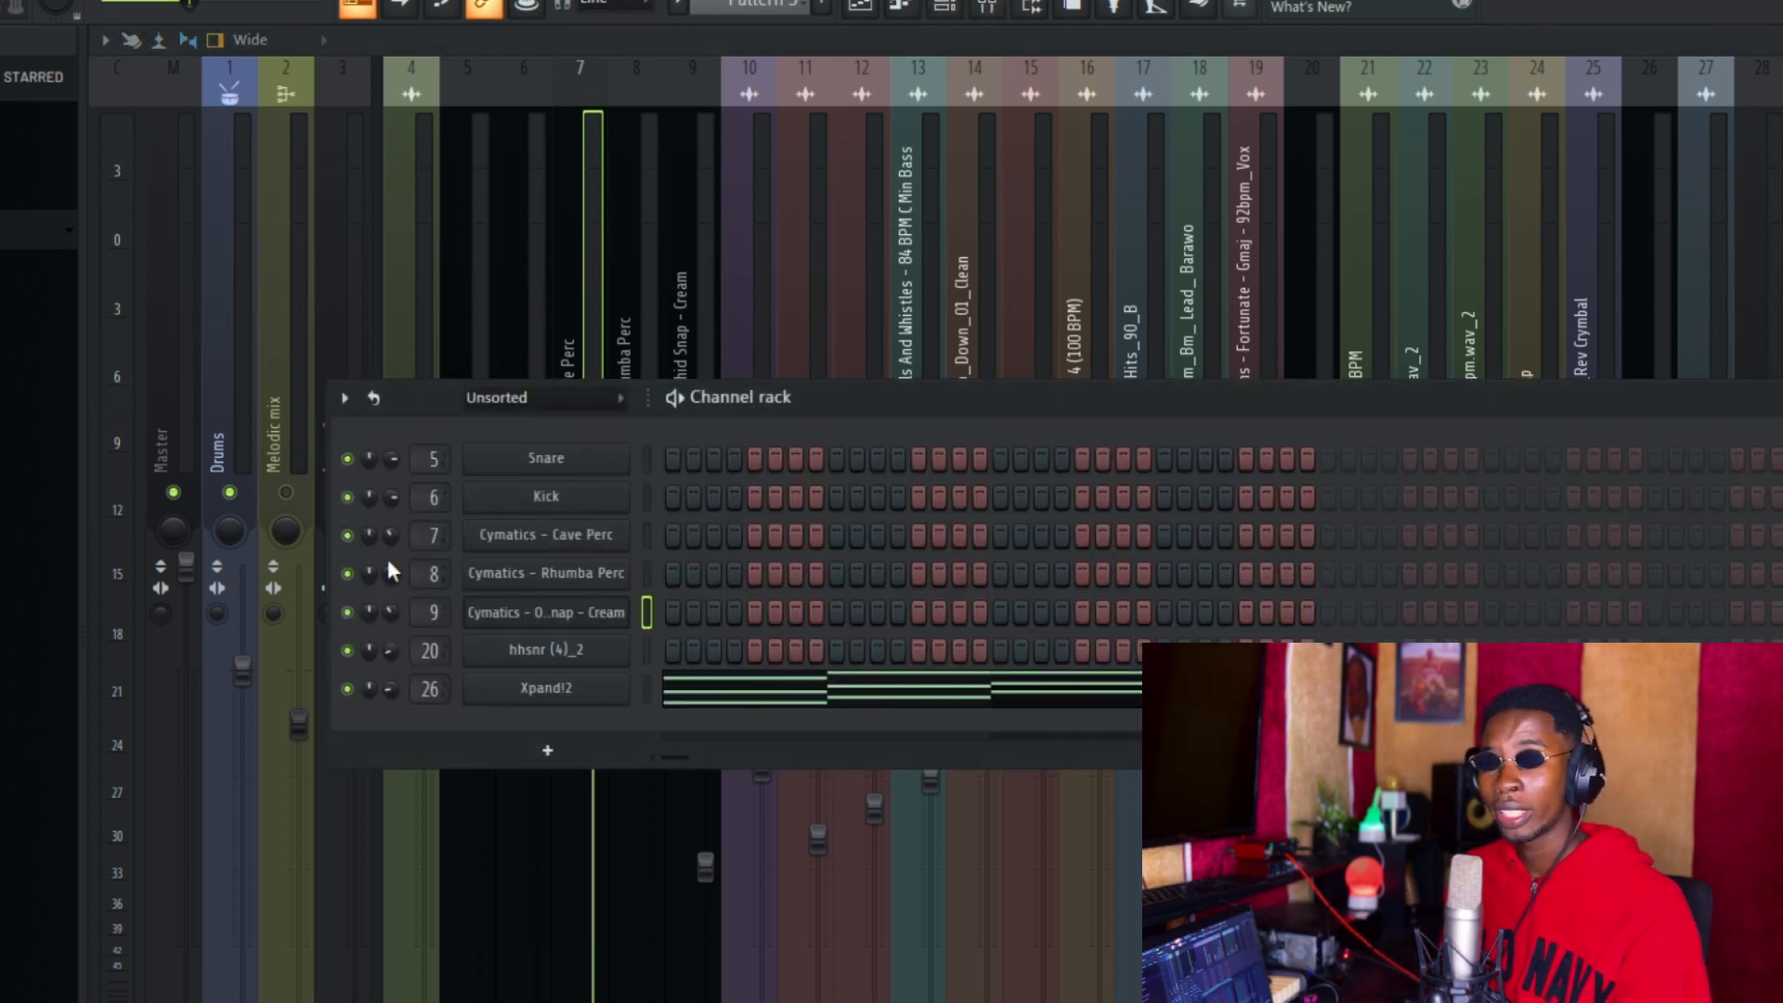
{"action": "left_click", "coordinate": [599, 311]}
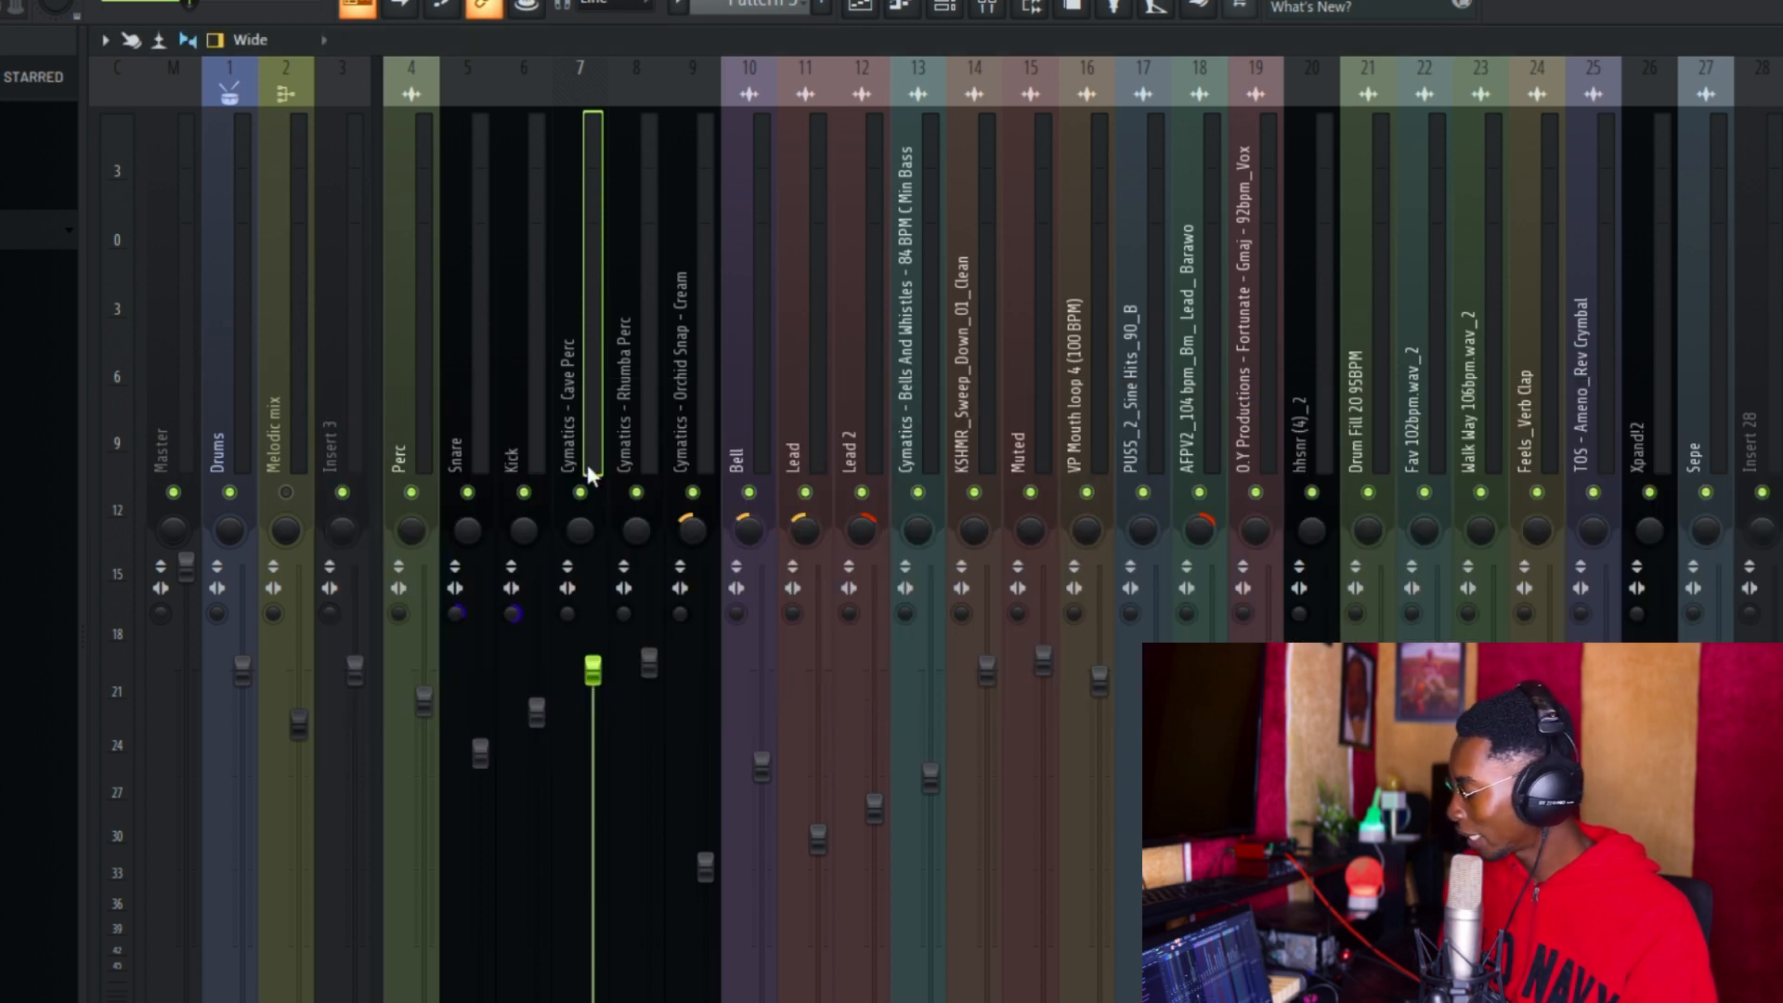
Solo the Kick mixer track and bring up its FabFilter Pro-Q 3 window
{"action": "right_click", "coordinate": [523, 494]}
{"action": "left_click", "coordinate": [501, 429]}
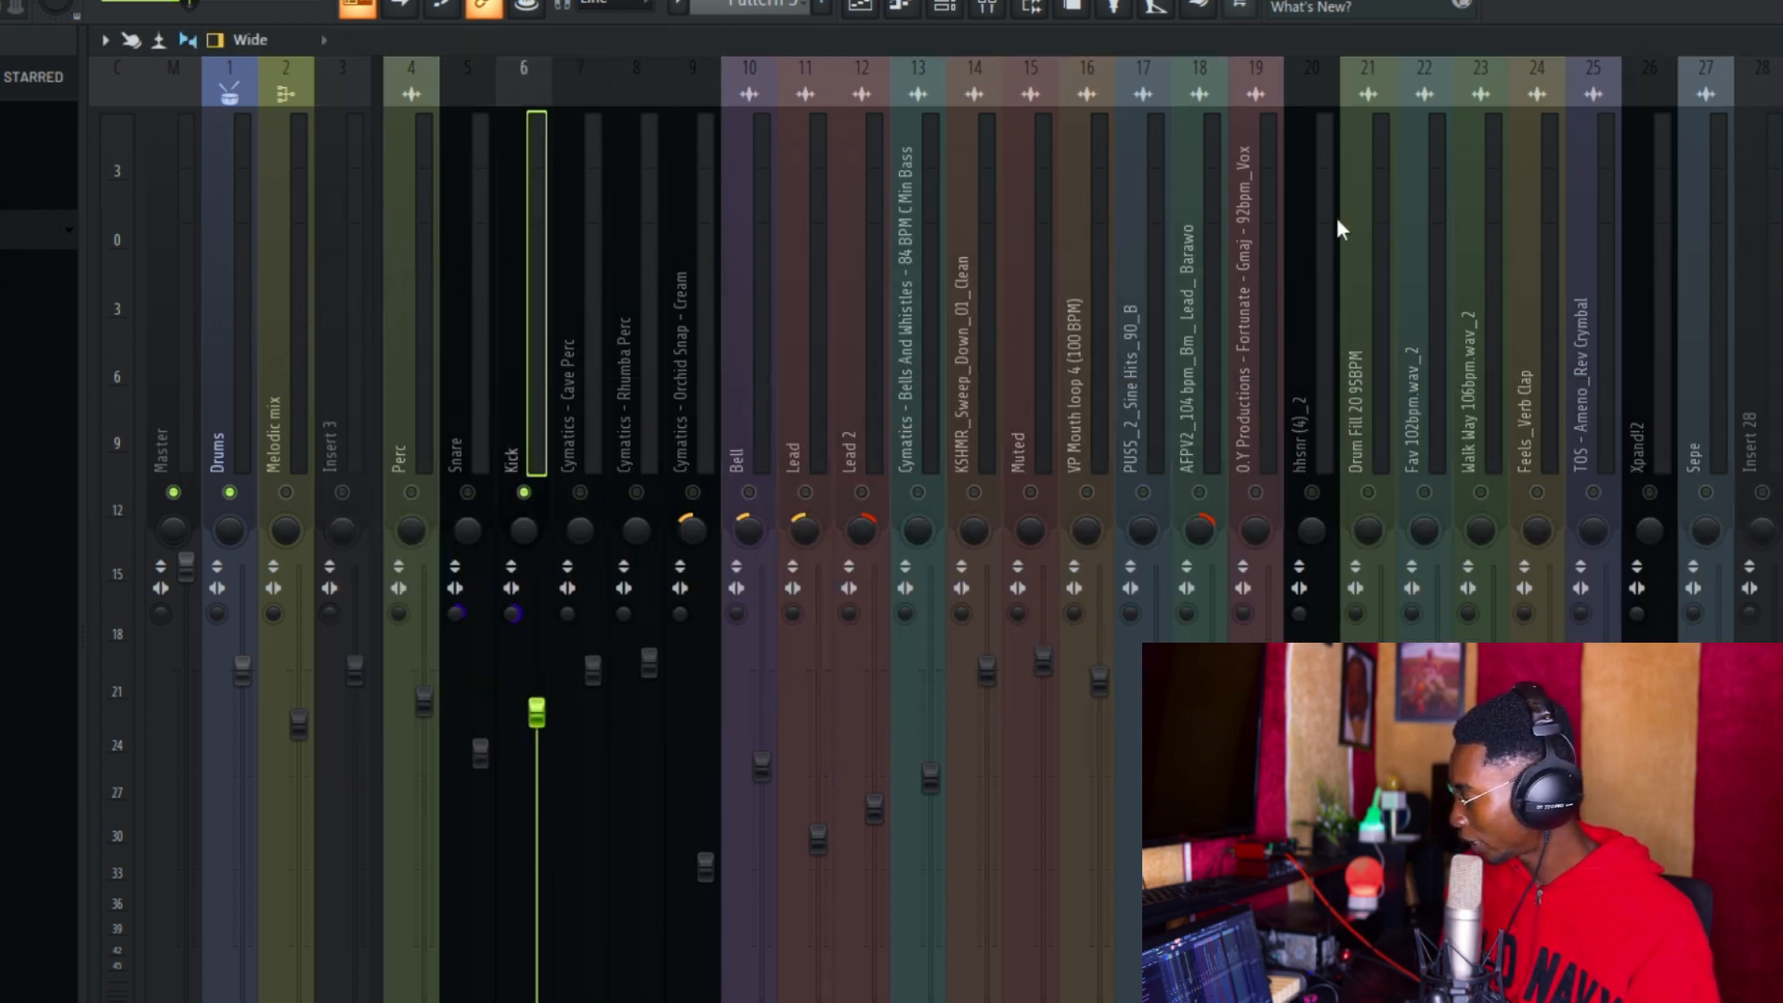
{"action": "left_click", "coordinate": [1776, 139]}
{"action": "left_click", "coordinate": [1477, 71]}
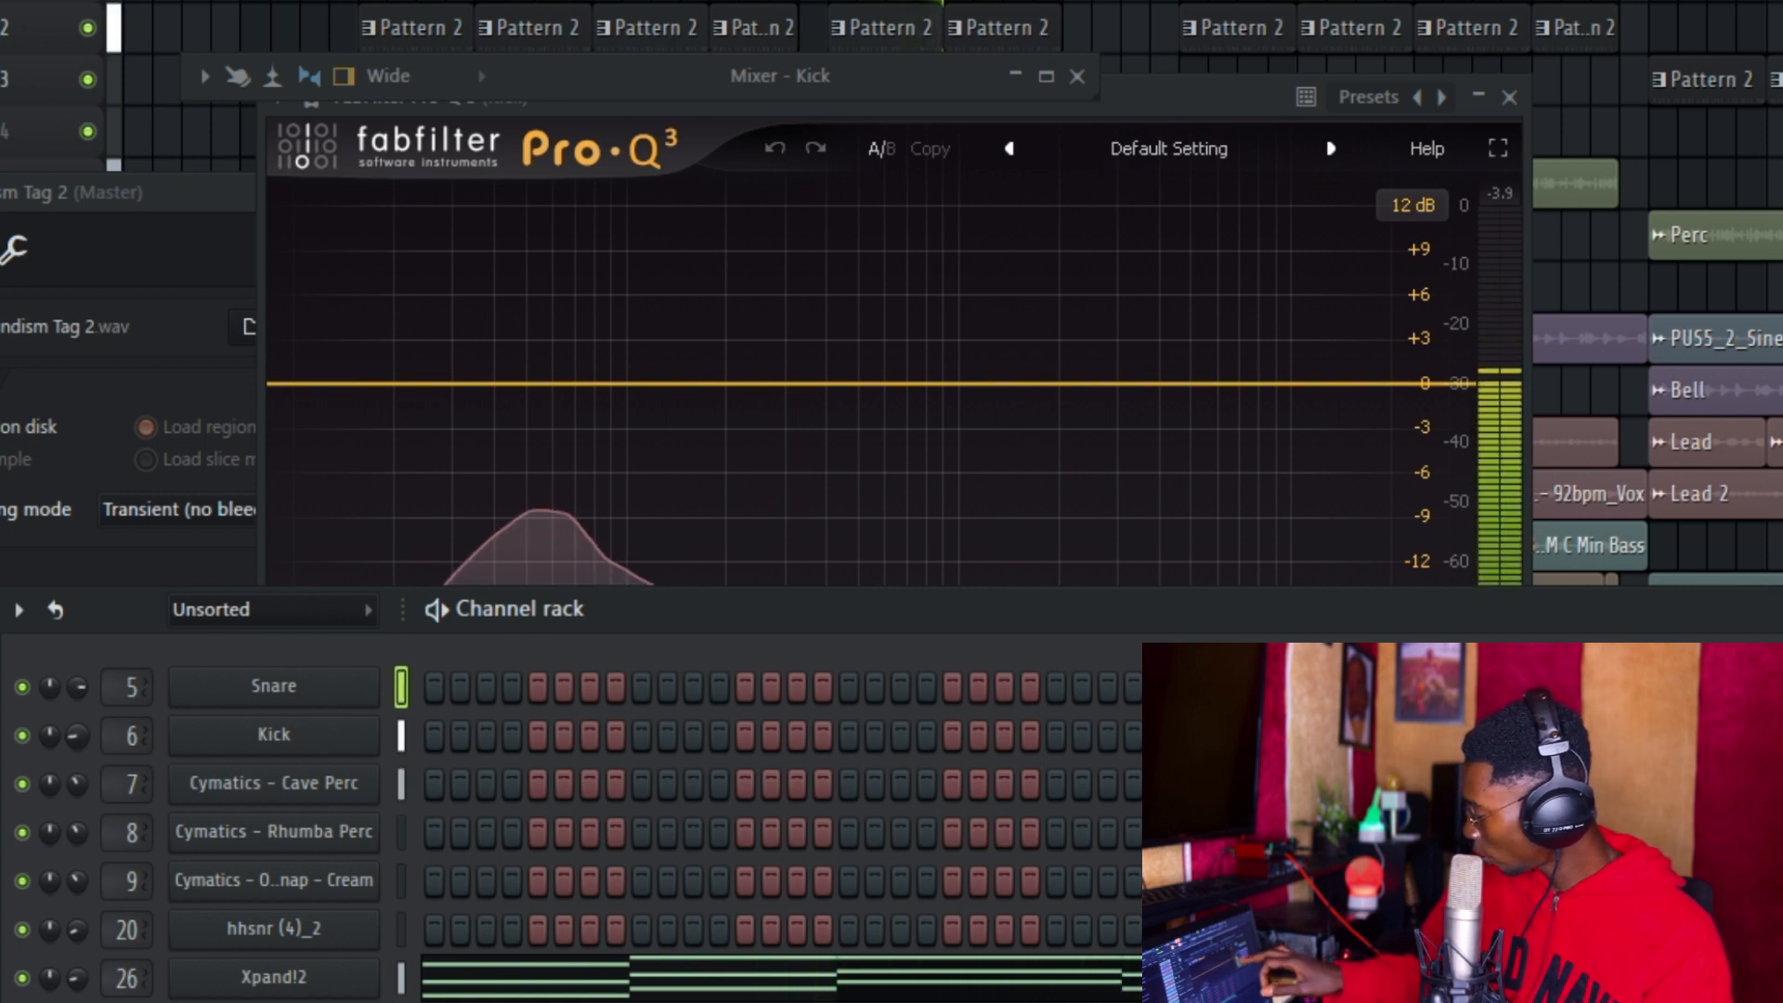
{"action": "left_click_drag", "start_coordinate": [80, 738], "coordinate": [80, 771]}
{"action": "left_click", "coordinate": [764, 74]}
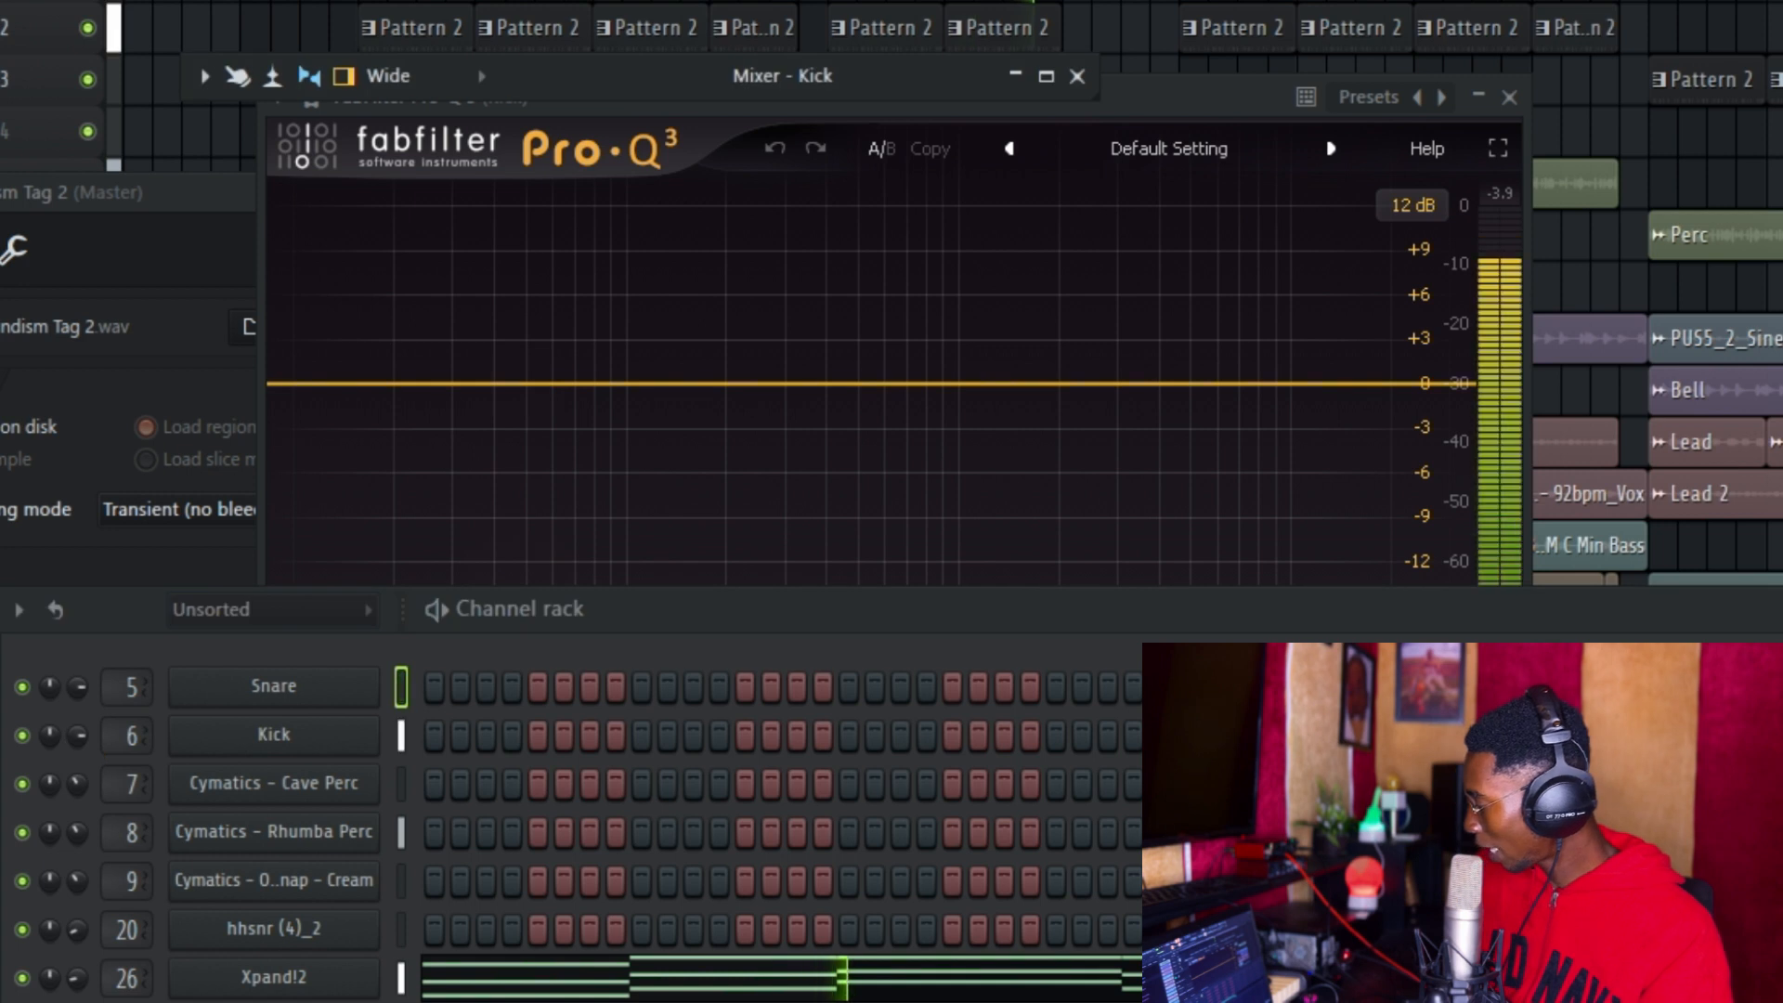
{"action": "left_click", "coordinate": [1046, 76]}
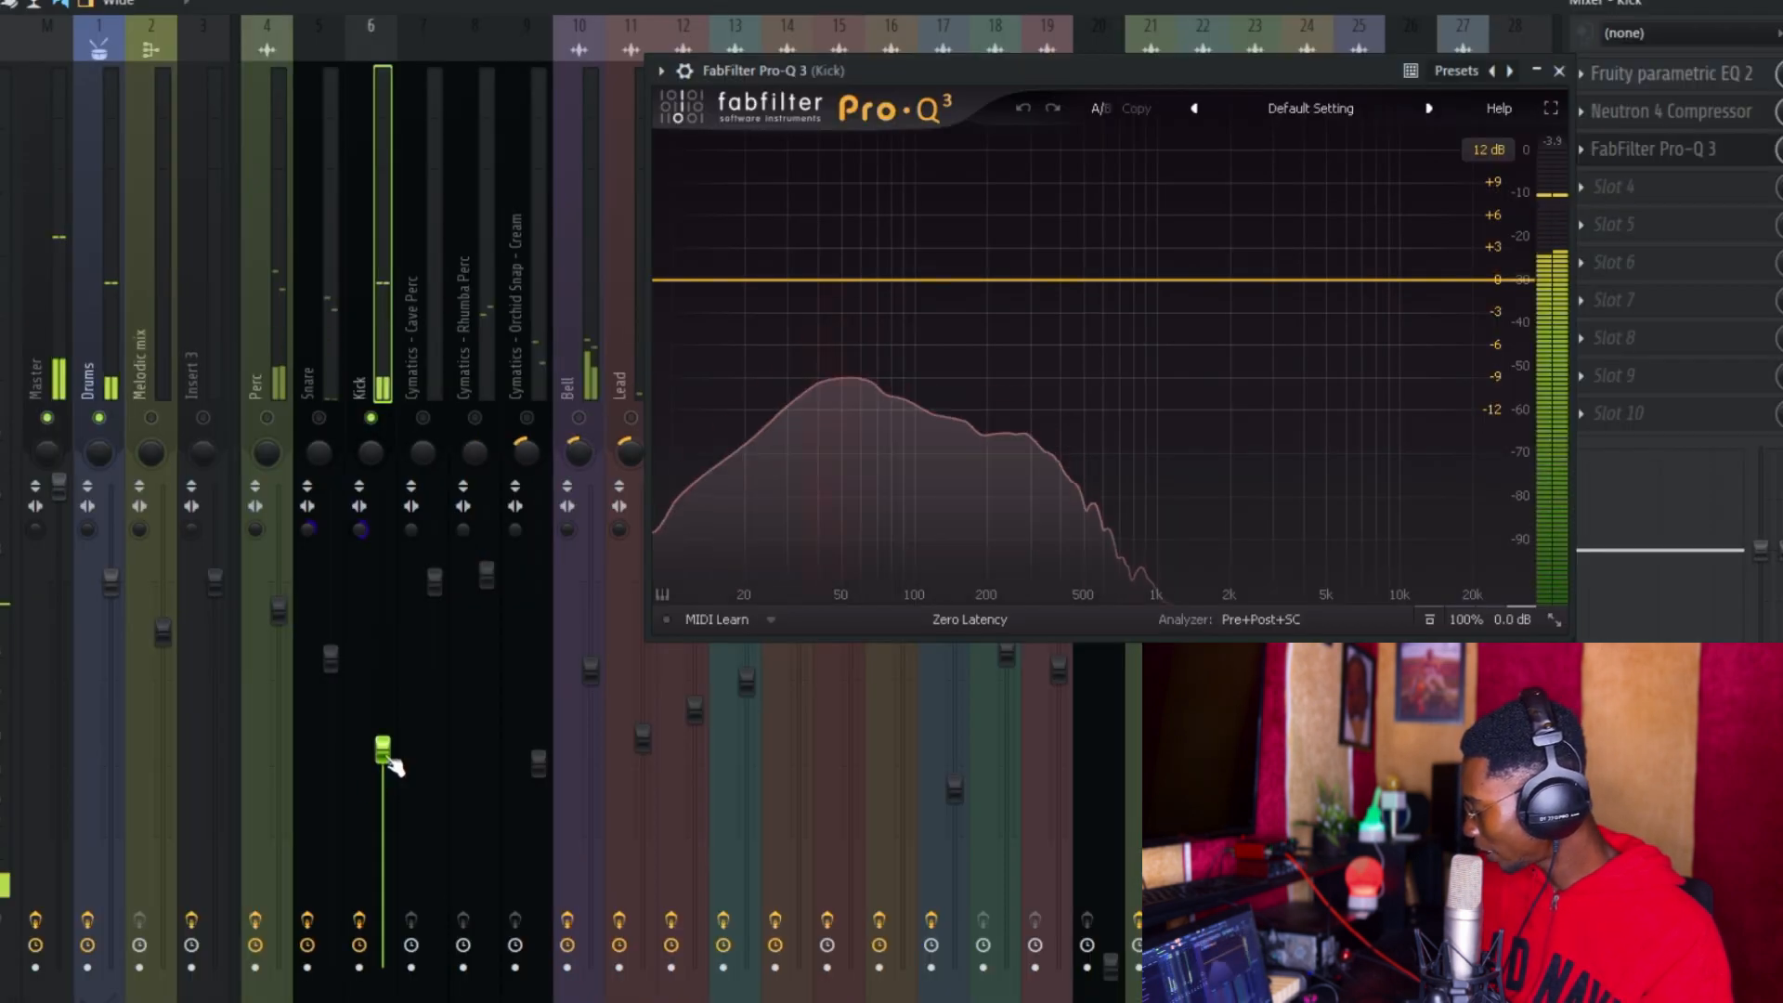
{"action": "left_click_drag", "start_coordinate": [386, 752], "coordinate": [385, 967]}
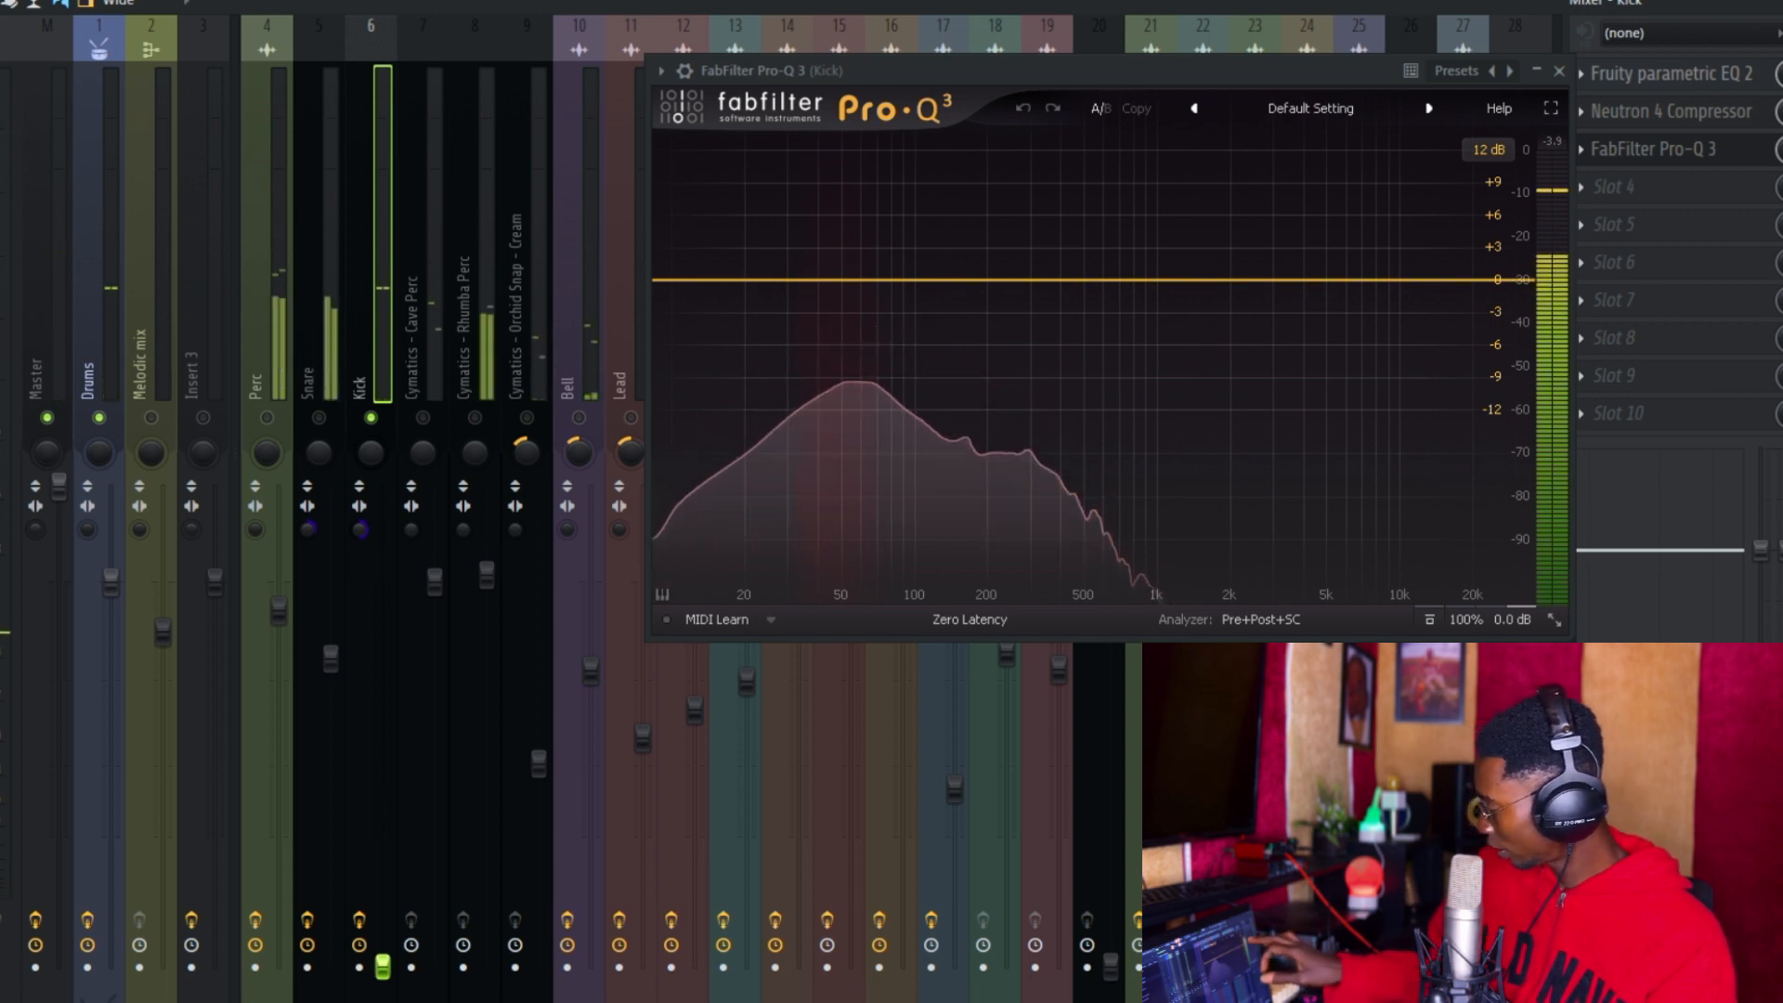
{"action": "left_click_drag", "start_coordinate": [383, 967], "coordinate": [382, 486]}
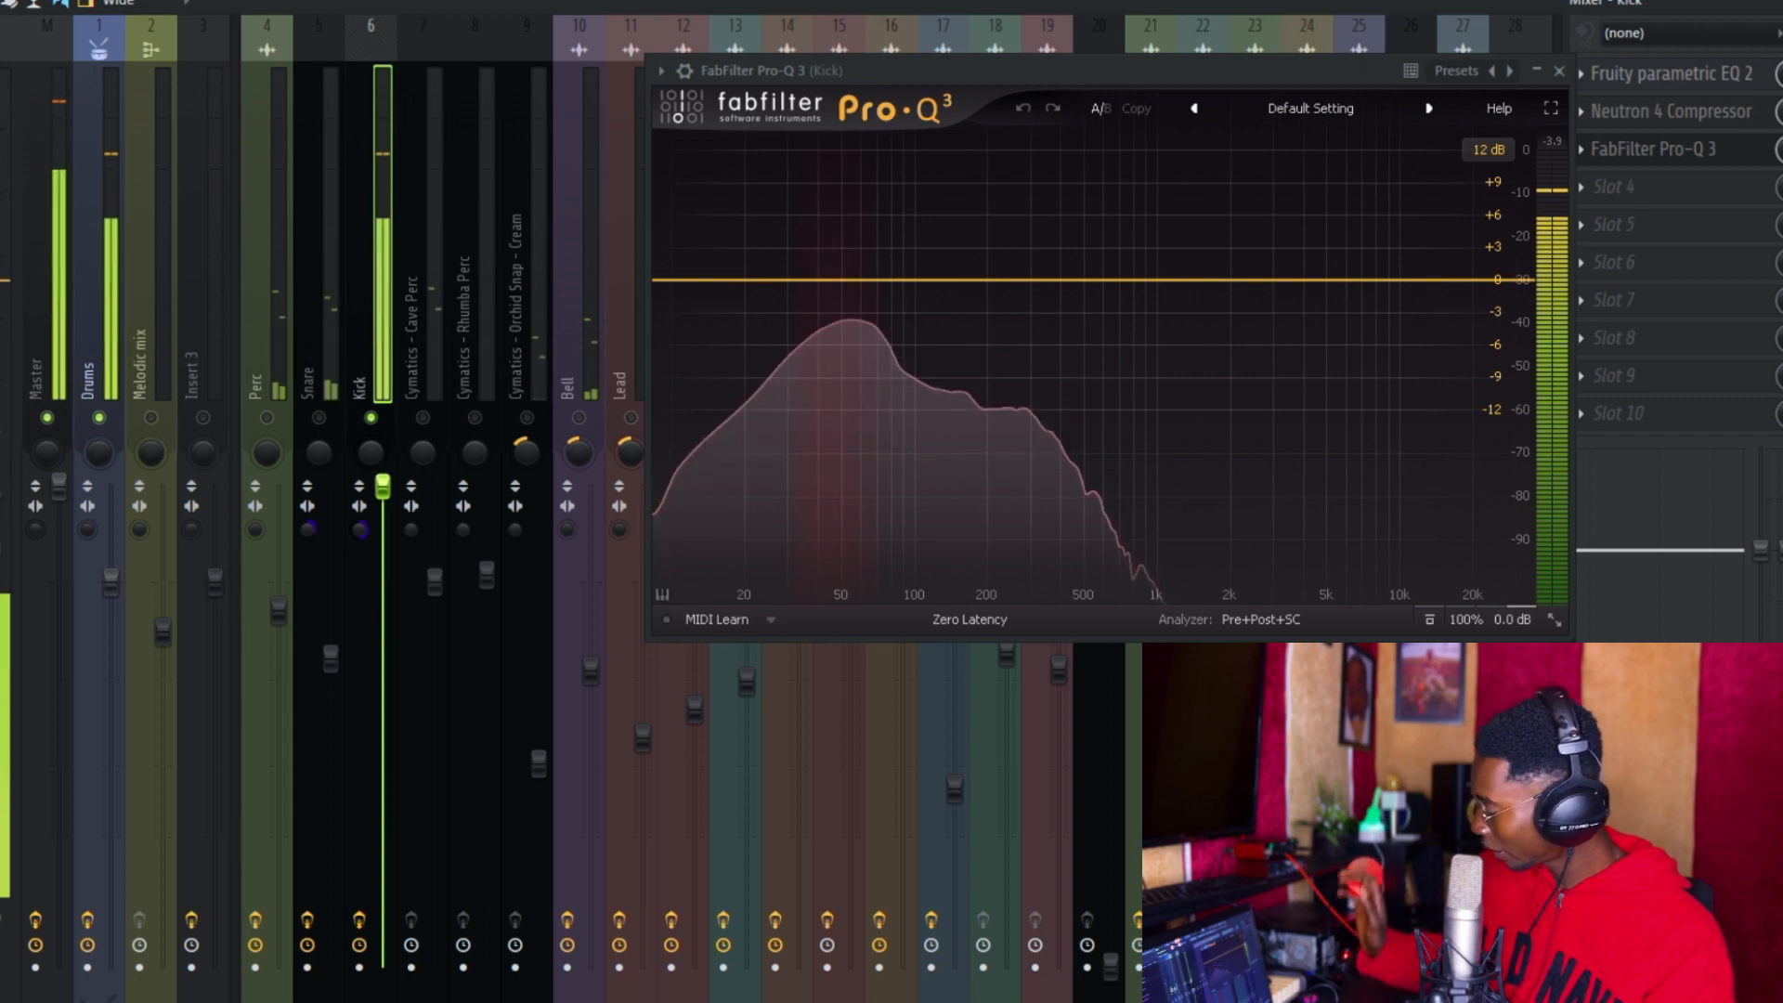
{"action": "key", "text": "space"}
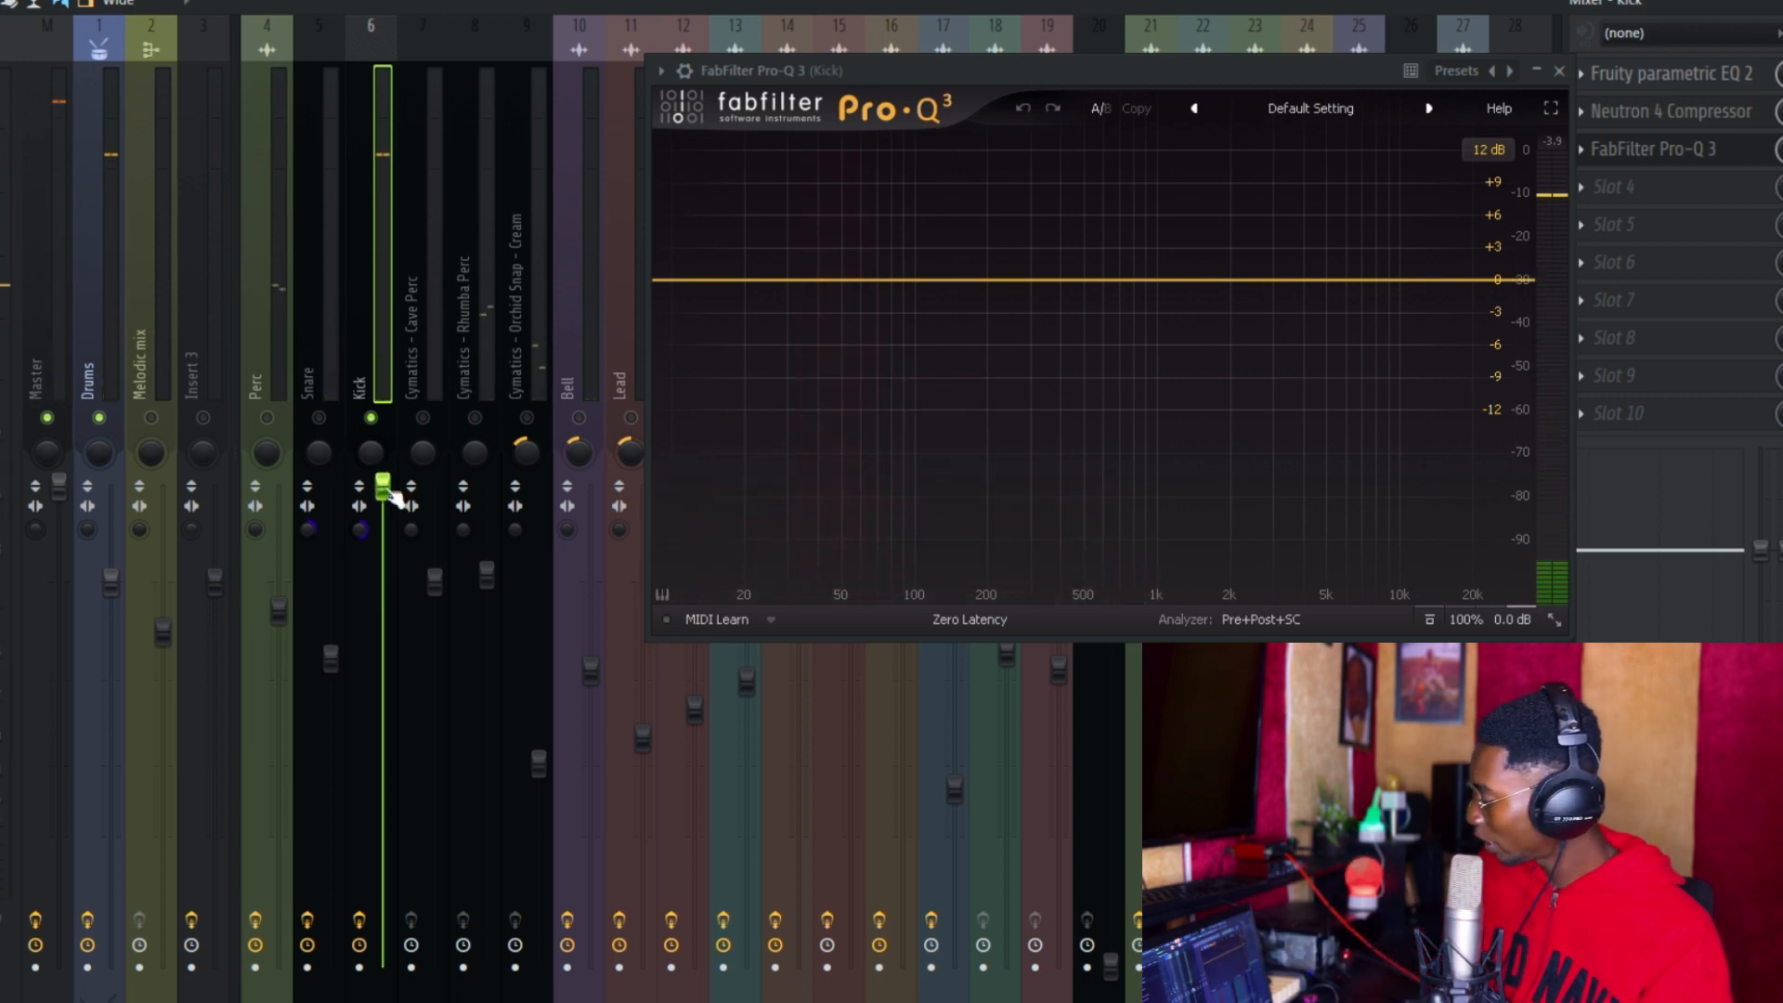
View the Transient Shaper effect on the Perc mixer track and close its window
{"action": "key", "text": "F6"}
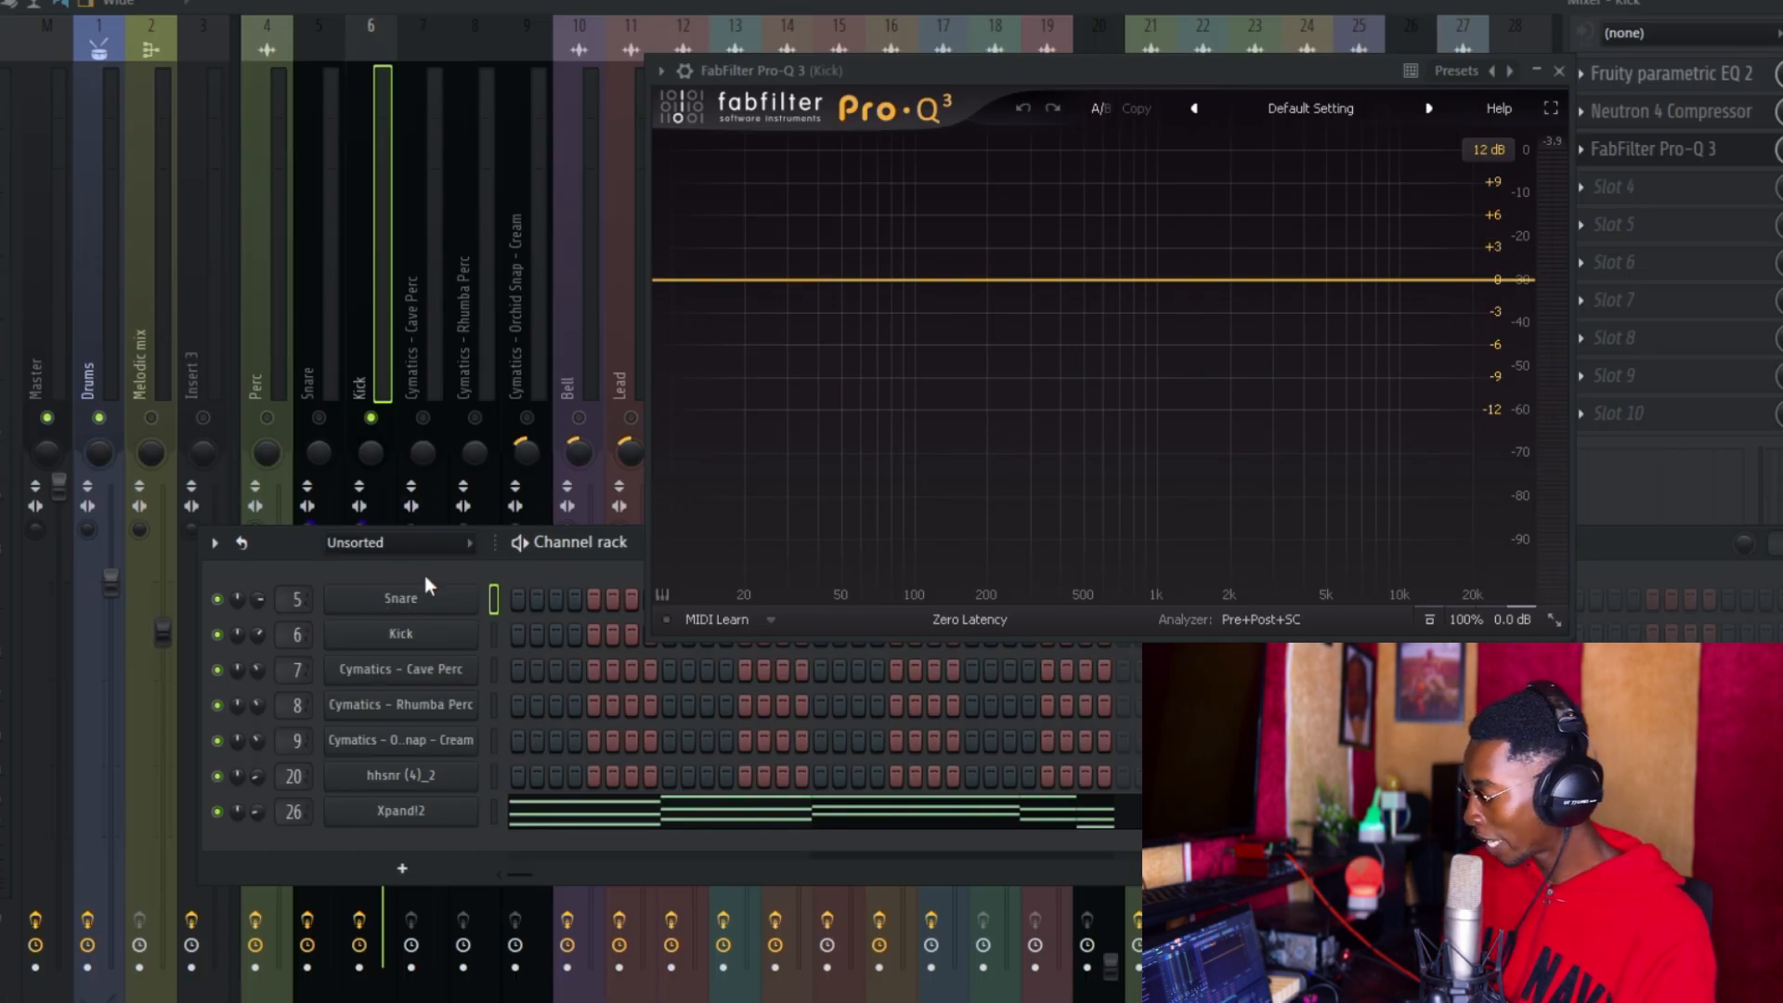
{"action": "left_click", "coordinate": [383, 342]}
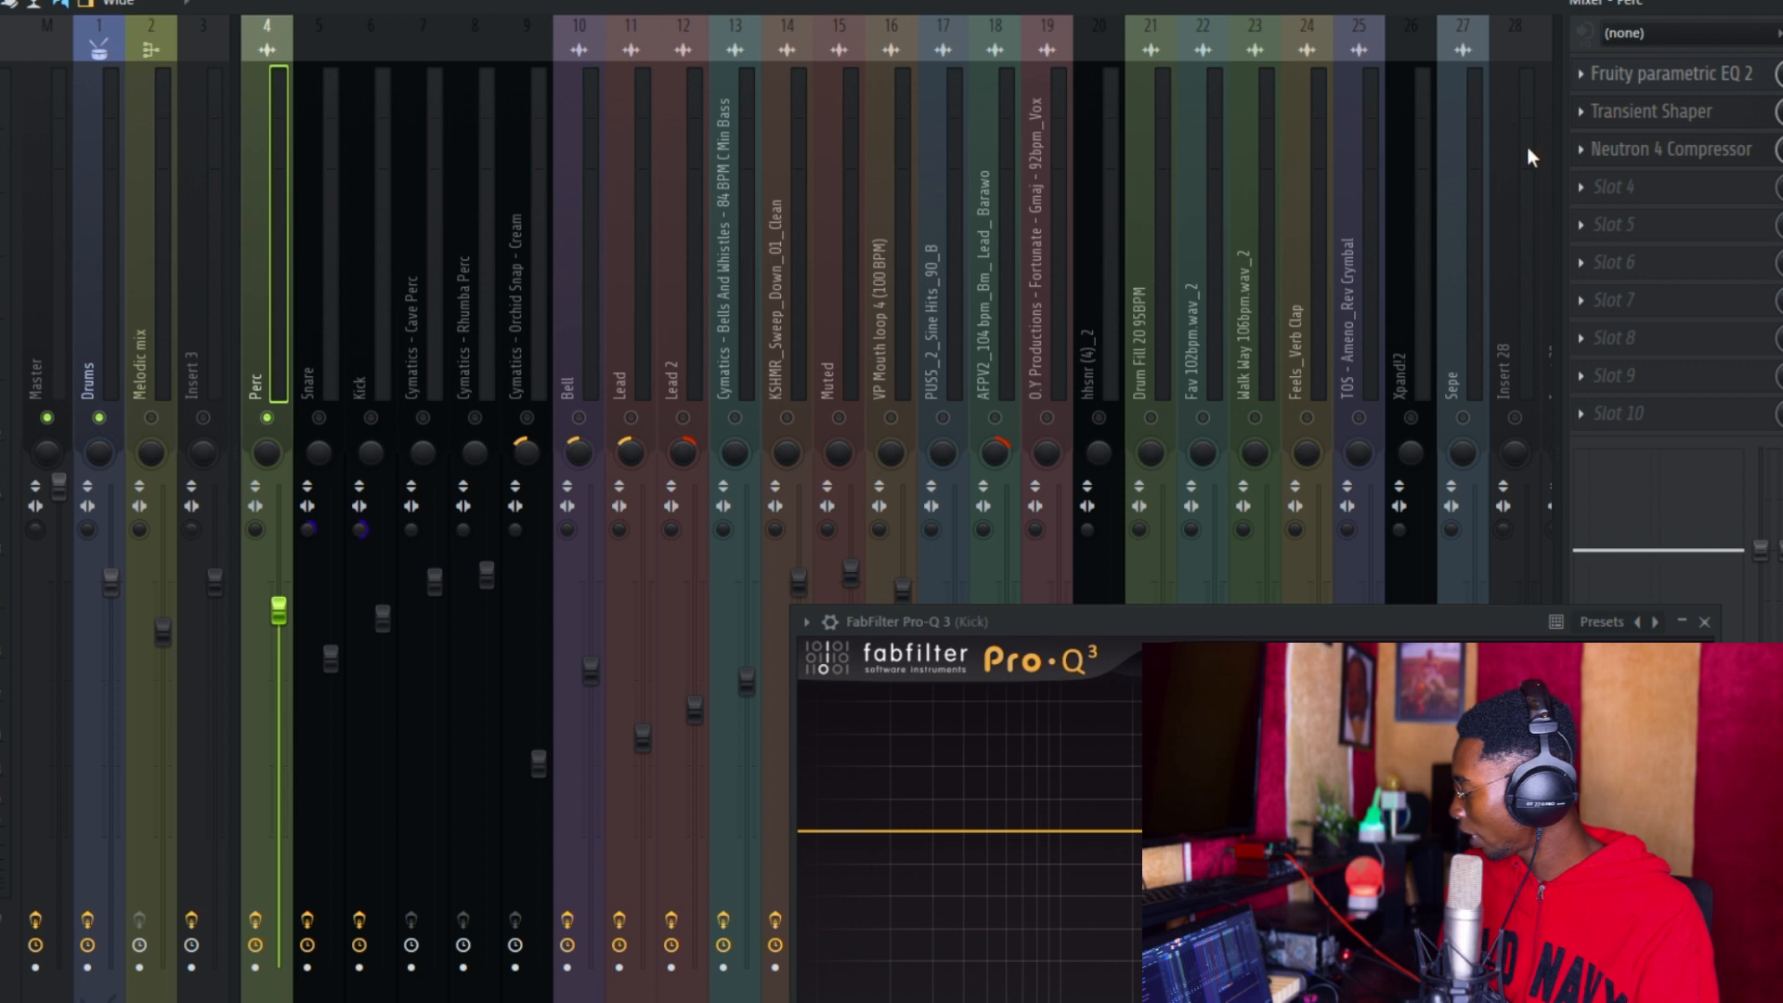
{"action": "left_click", "coordinate": [1634, 114]}
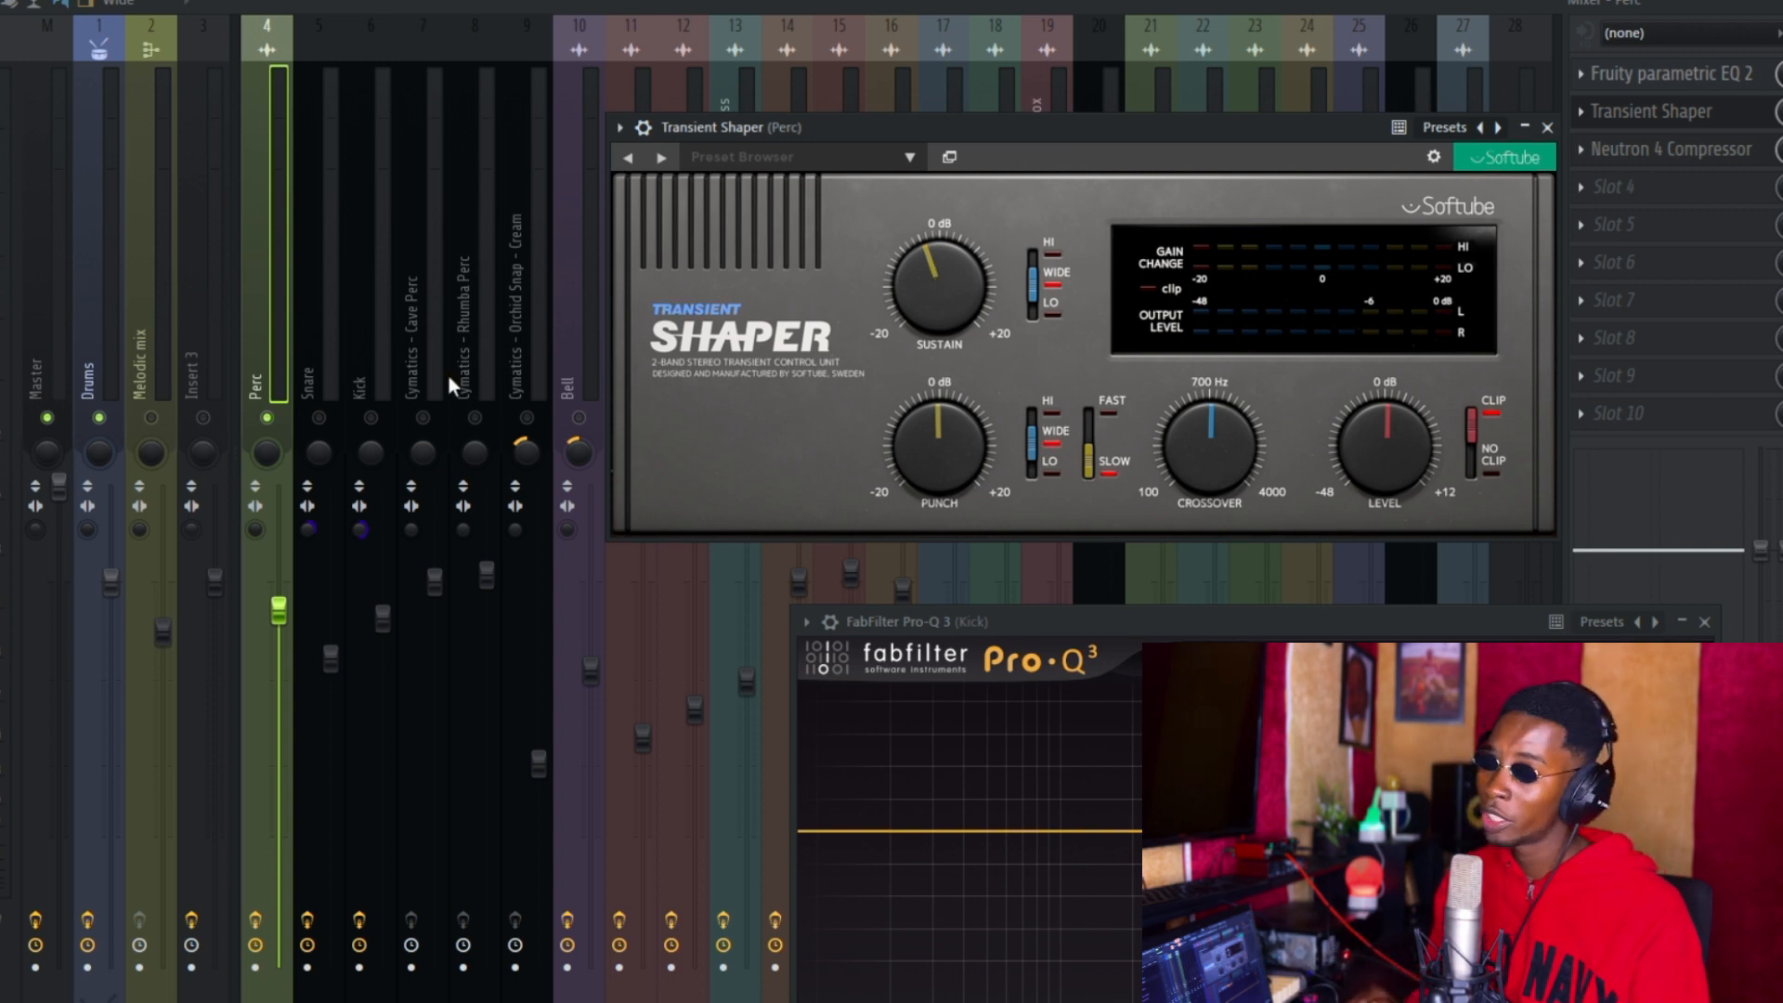
{"action": "left_click", "coordinate": [1692, 119]}
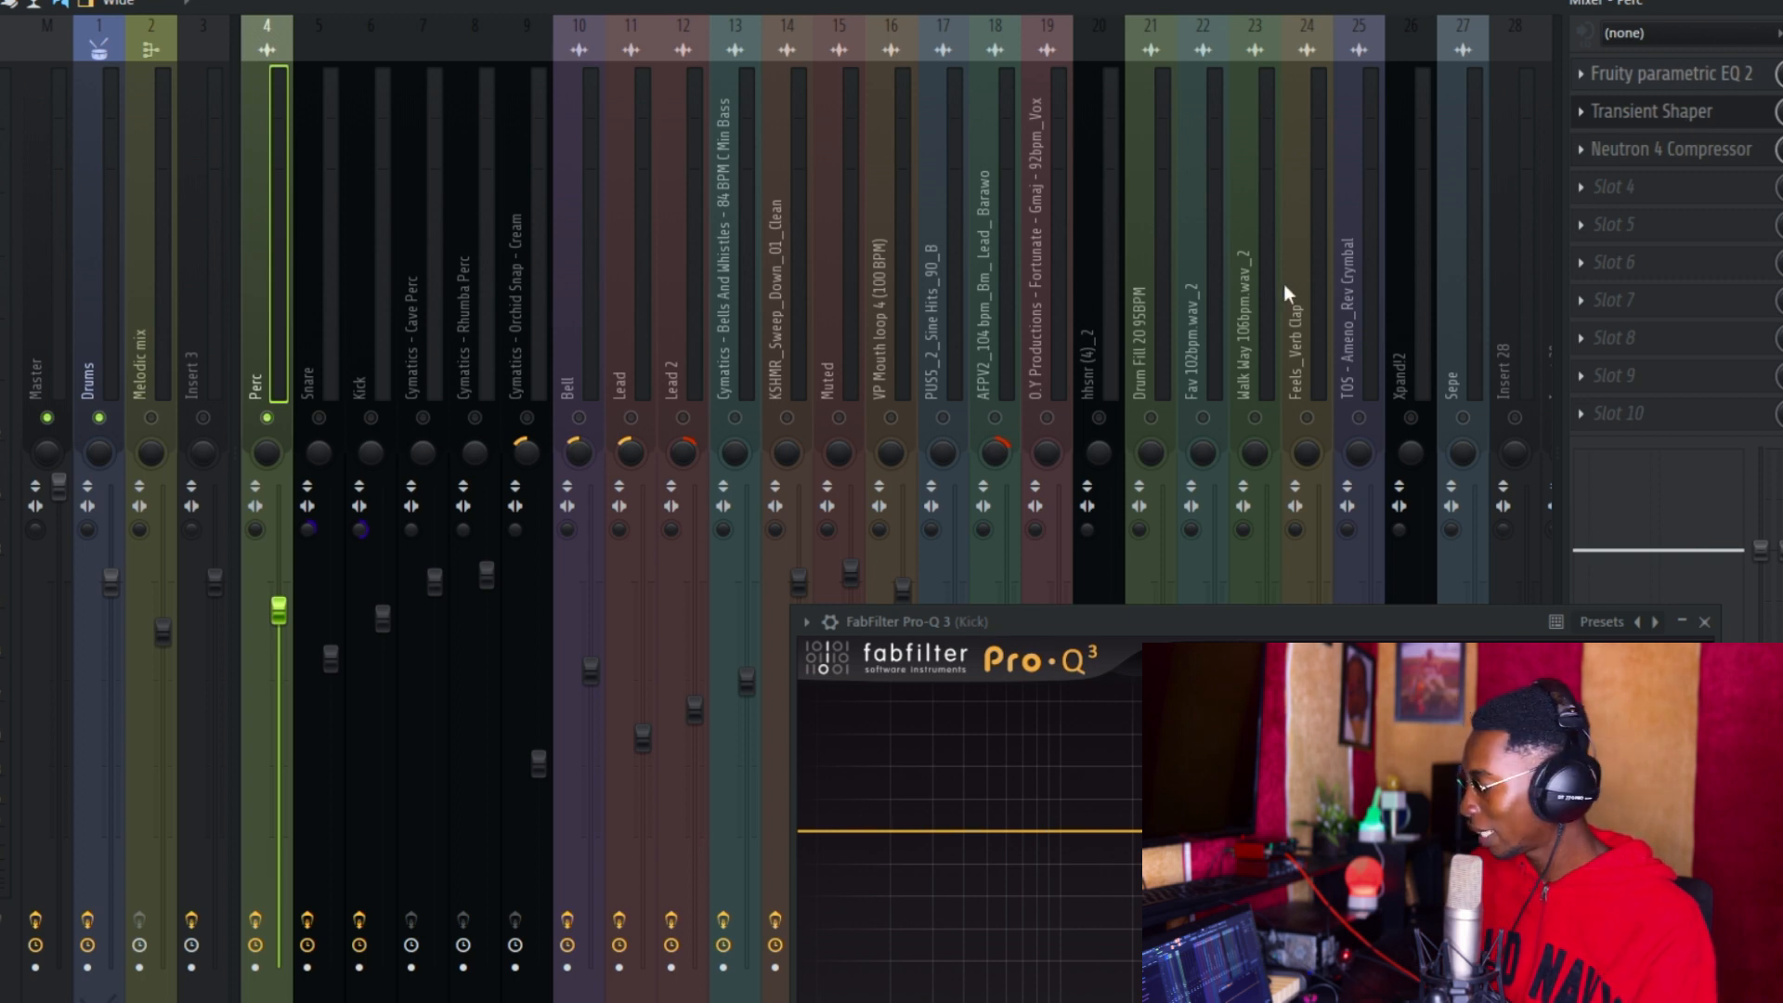
Play the soloed Perc track, pausing and resuming playback to hear it
{"action": "key", "text": "space"}
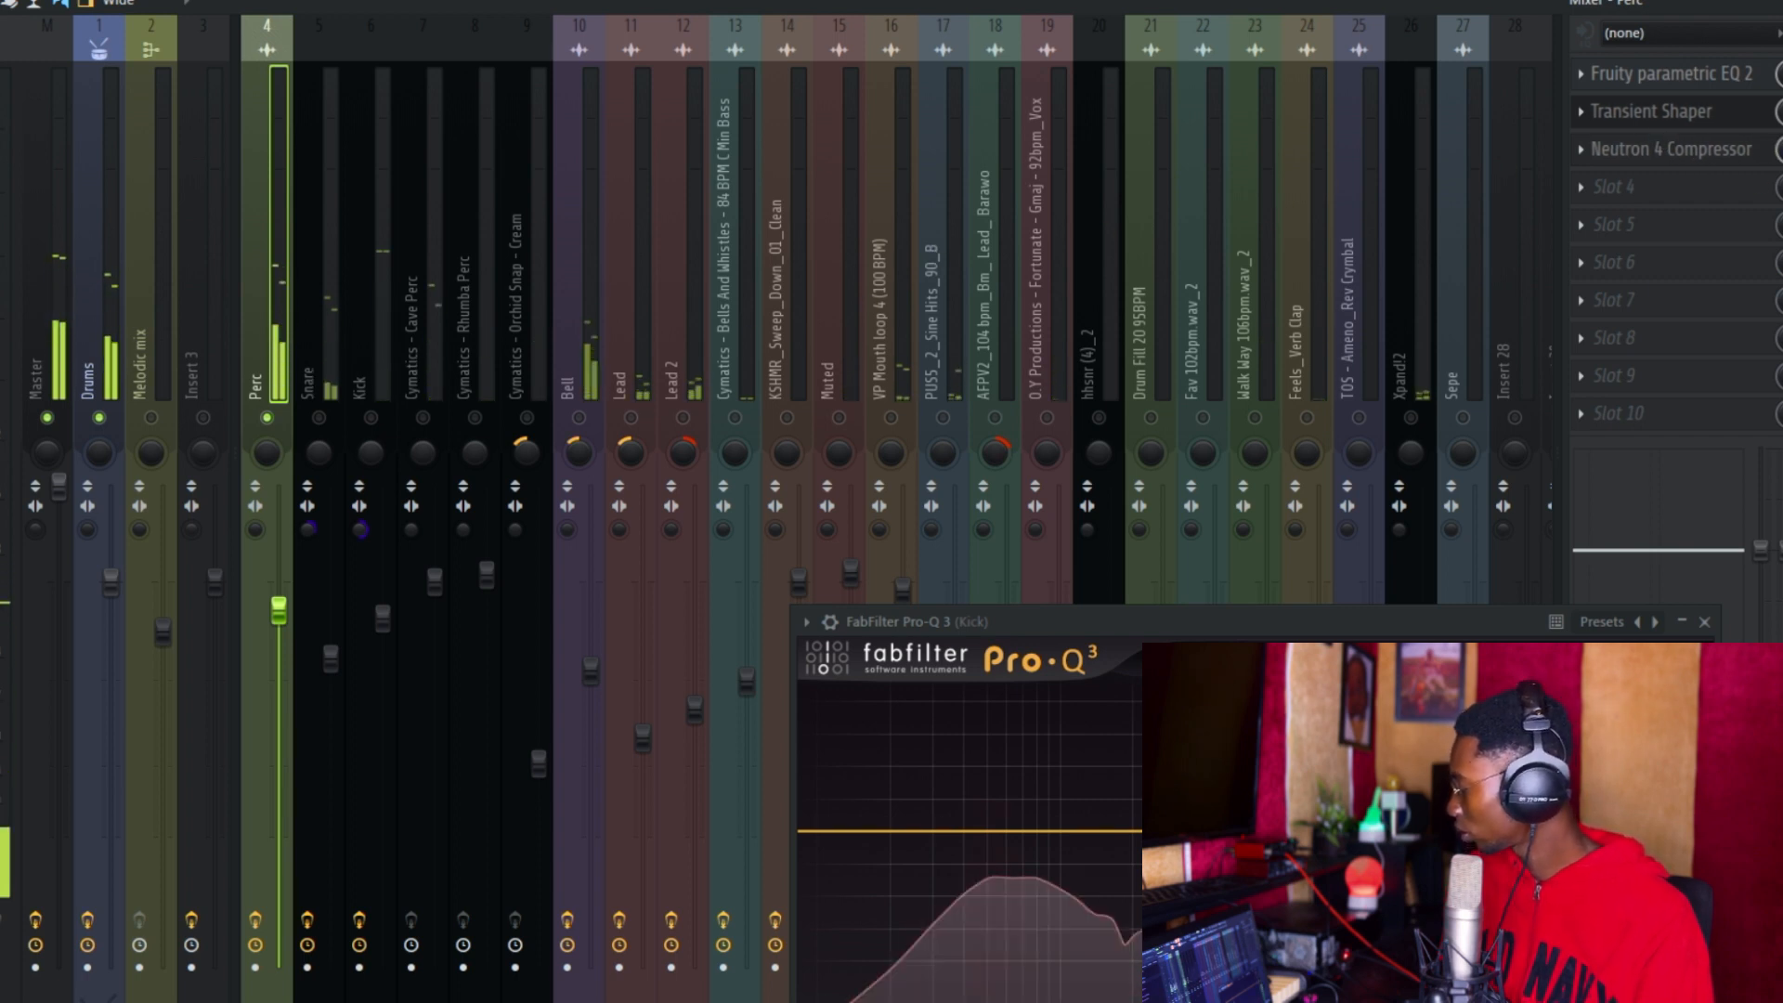
{"action": "key", "text": "space"}
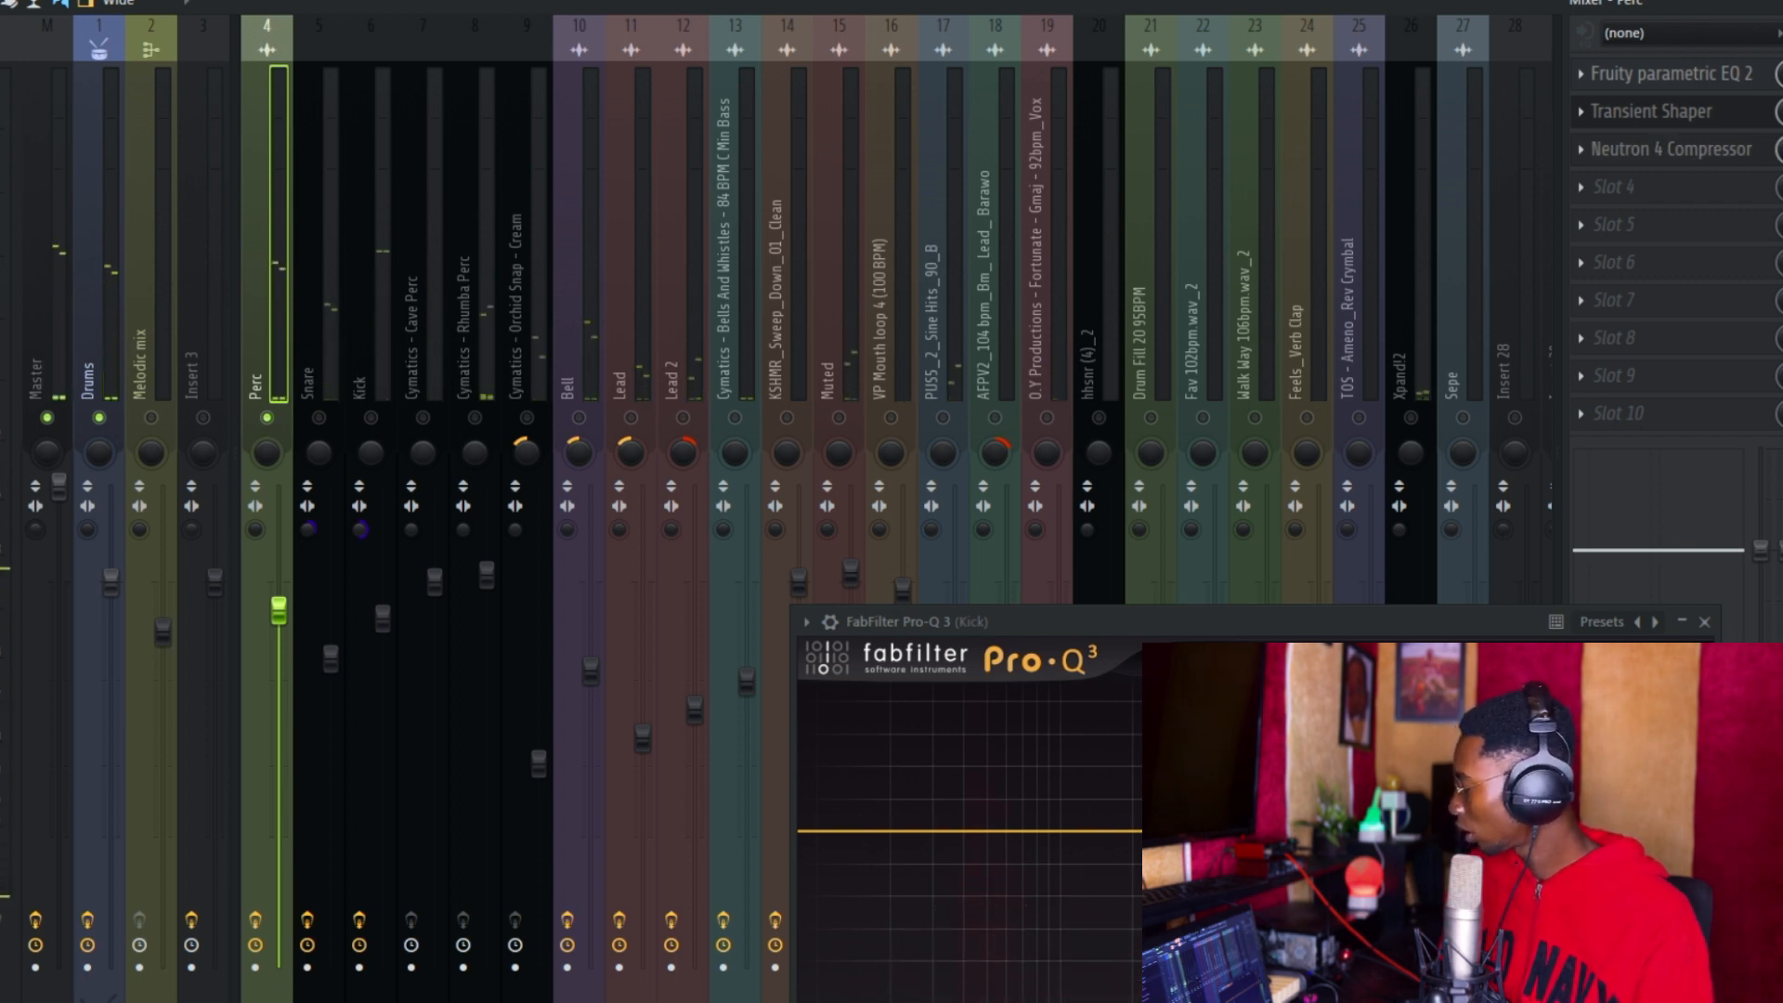
{"action": "key", "text": "space"}
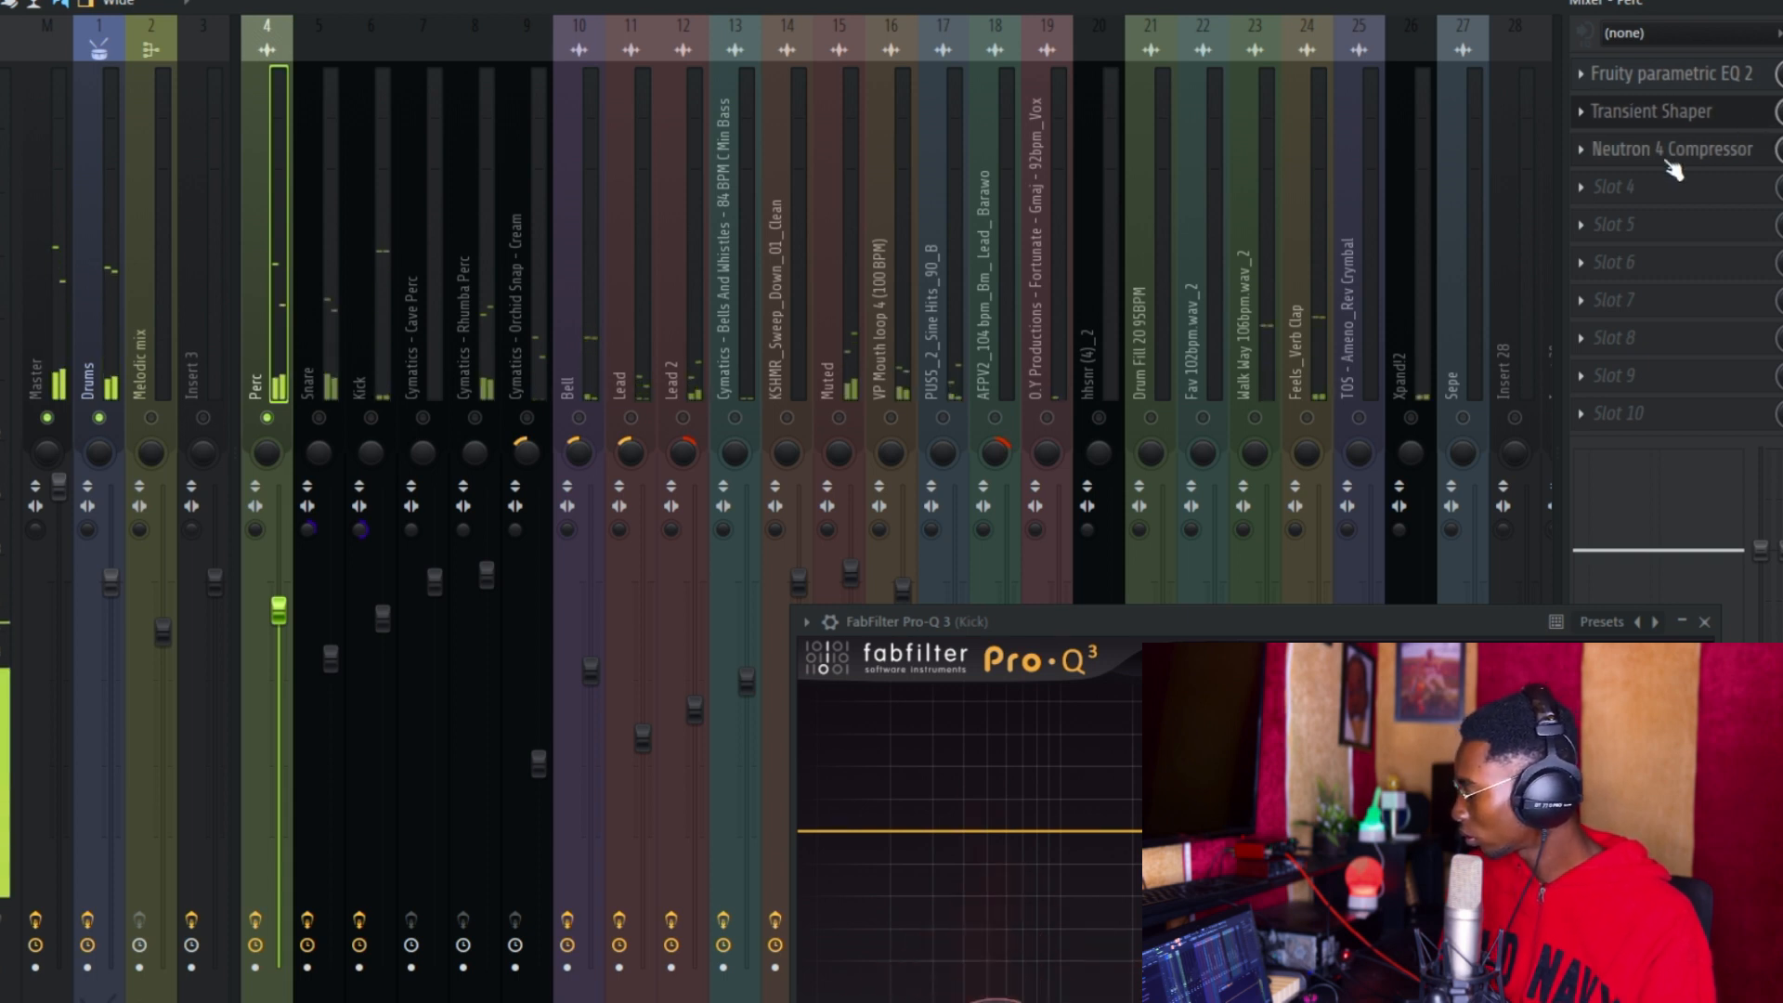